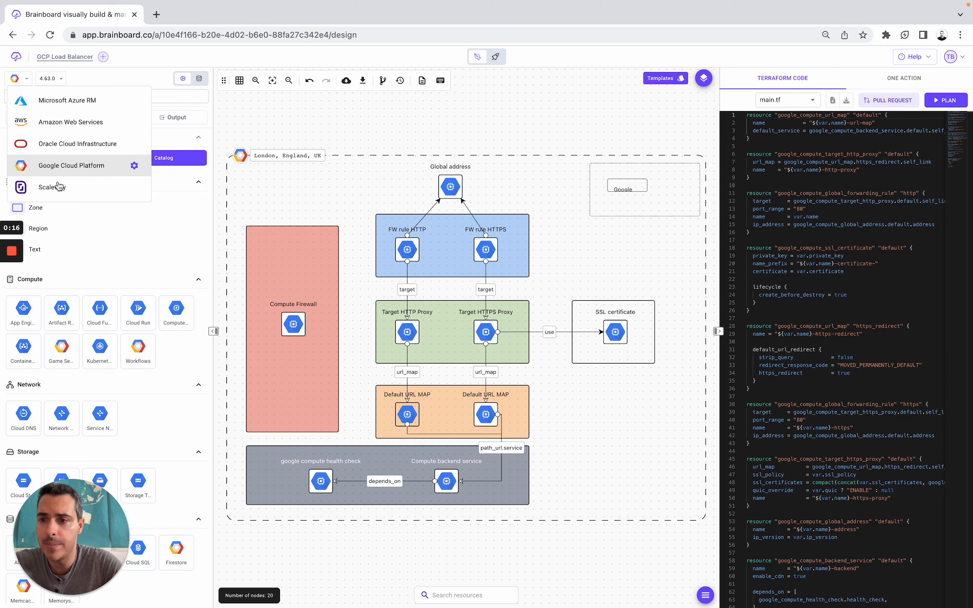
View the information form for creating a new architecture and close it without filling it in.
click(103, 63)
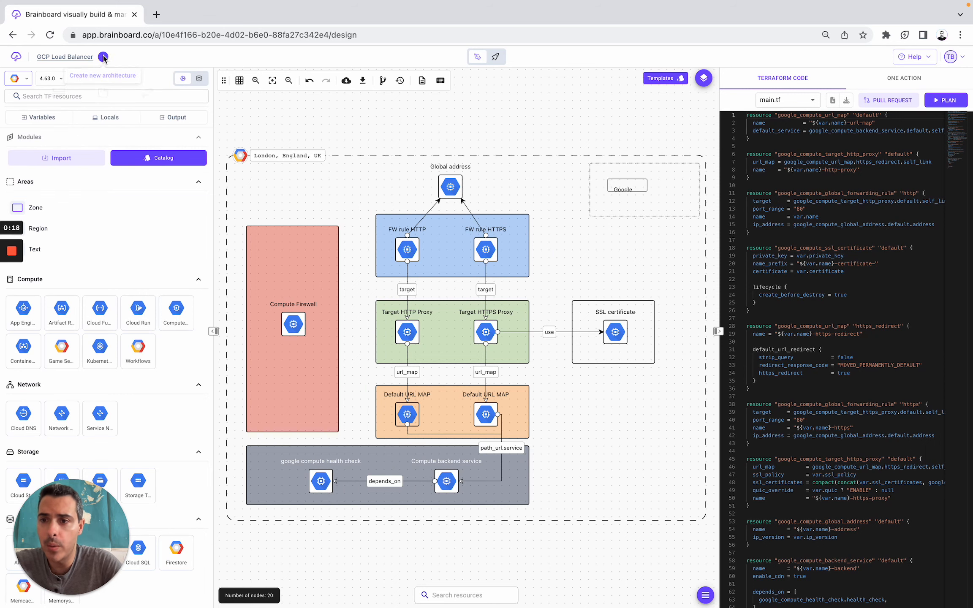
click(103, 56)
click(47, 114)
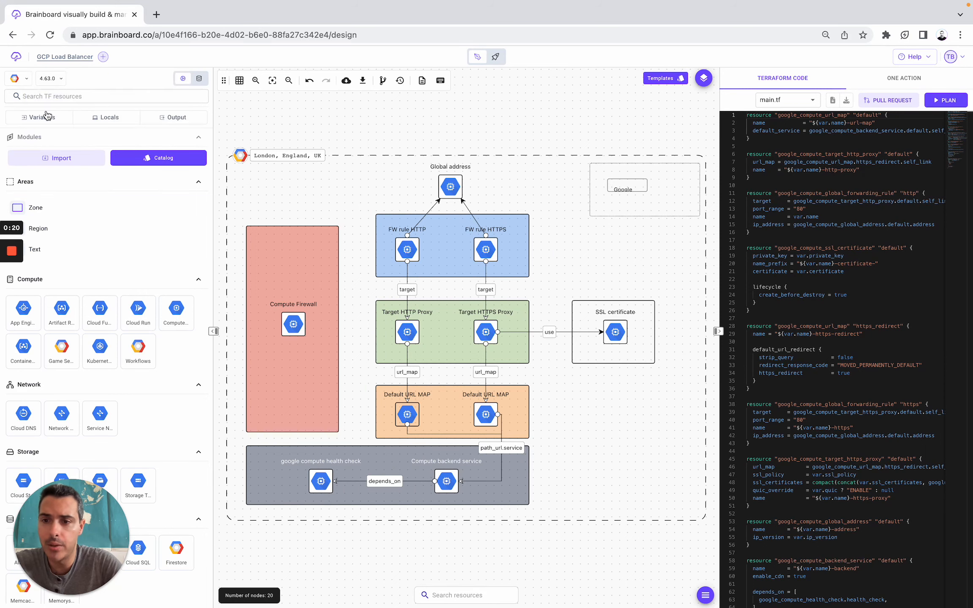
click(30, 93)
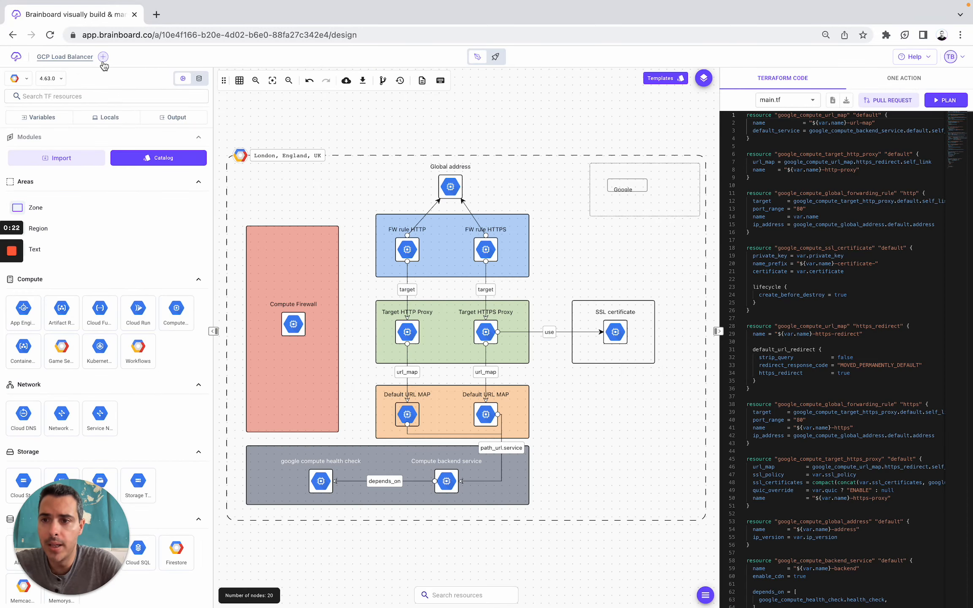
click(103, 57)
click(99, 114)
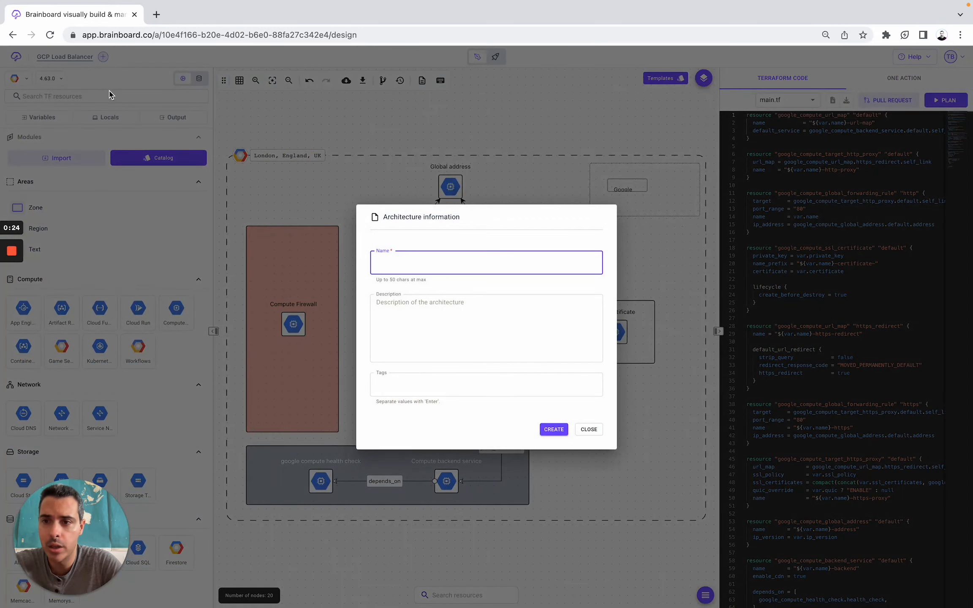
click(110, 94)
Review the sources available for importing an architecture and close the import wizard.
click(103, 57)
click(157, 105)
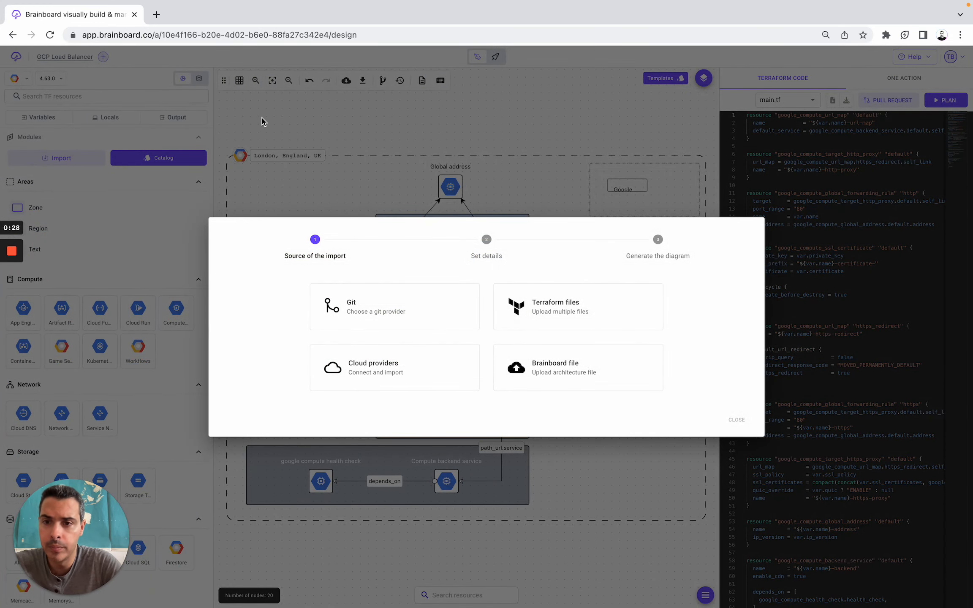
click(283, 122)
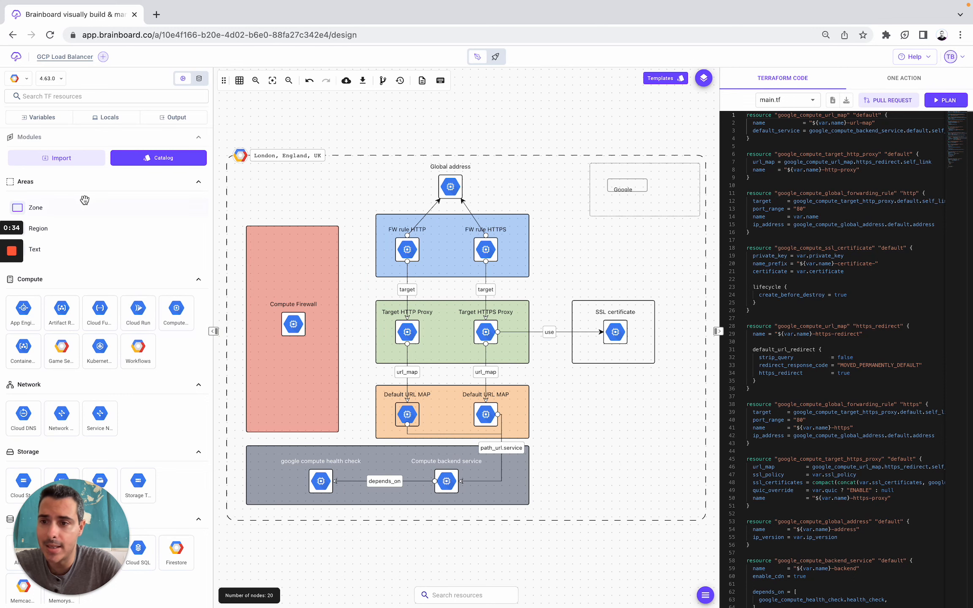
Review the Git and file sources for importing a Terraform module, and view the modules catalog.
click(62, 159)
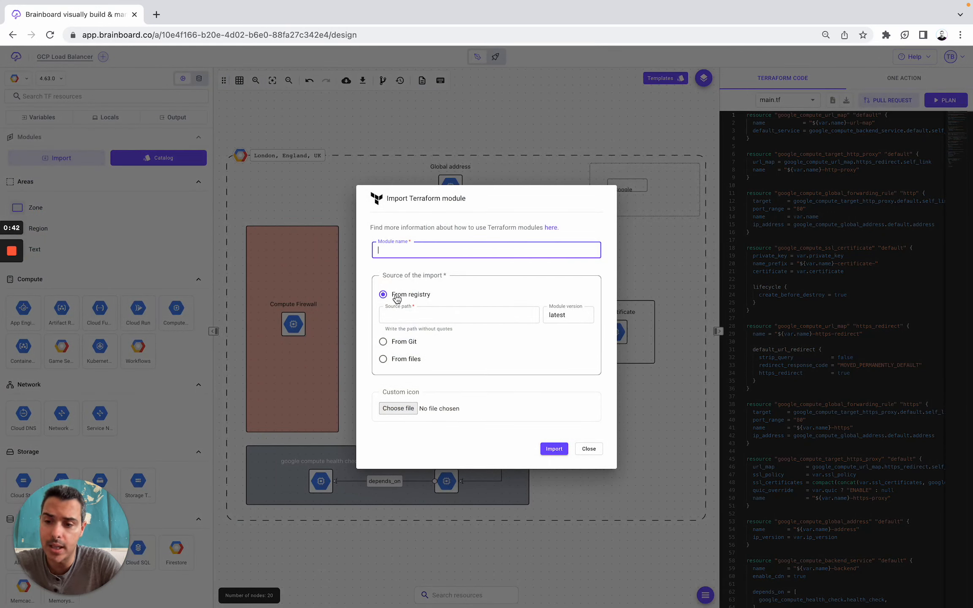
click(404, 343)
click(404, 391)
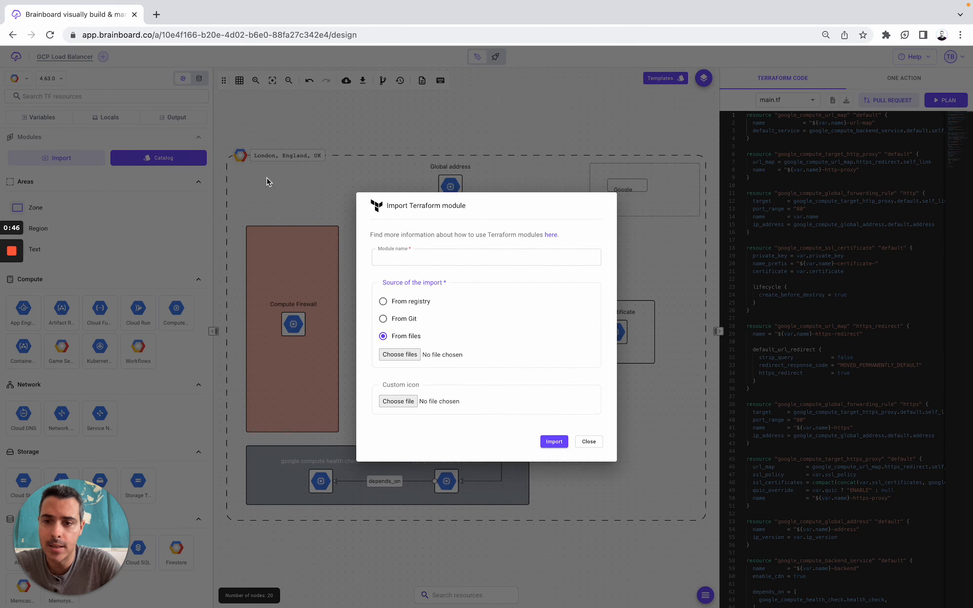
click(265, 143)
click(178, 159)
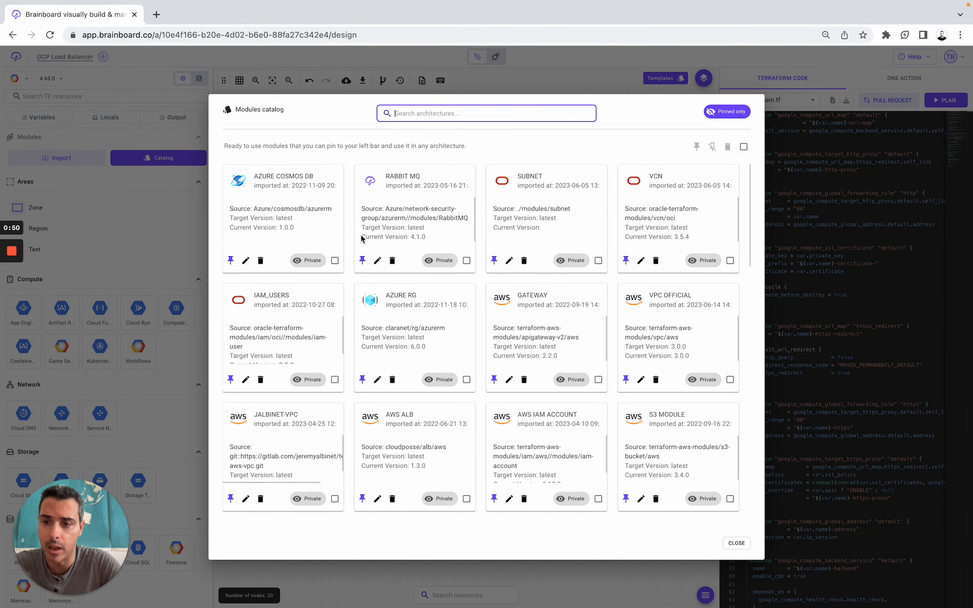
click(167, 123)
Inspect the variables, locals and Terraform outputs of the GCP Load Balancer architecture.
click(54, 121)
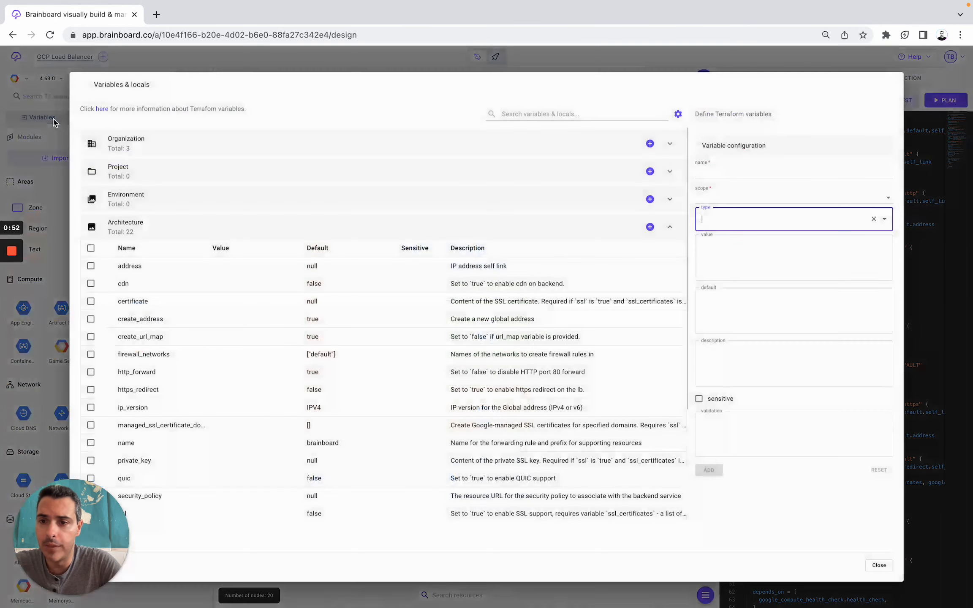
click(42, 121)
click(98, 113)
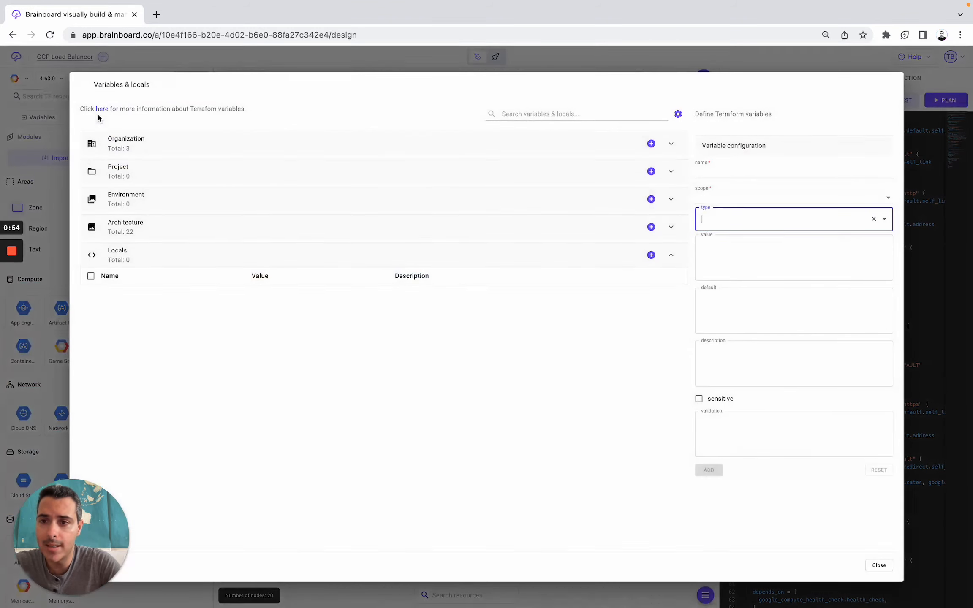
click(221, 64)
click(176, 119)
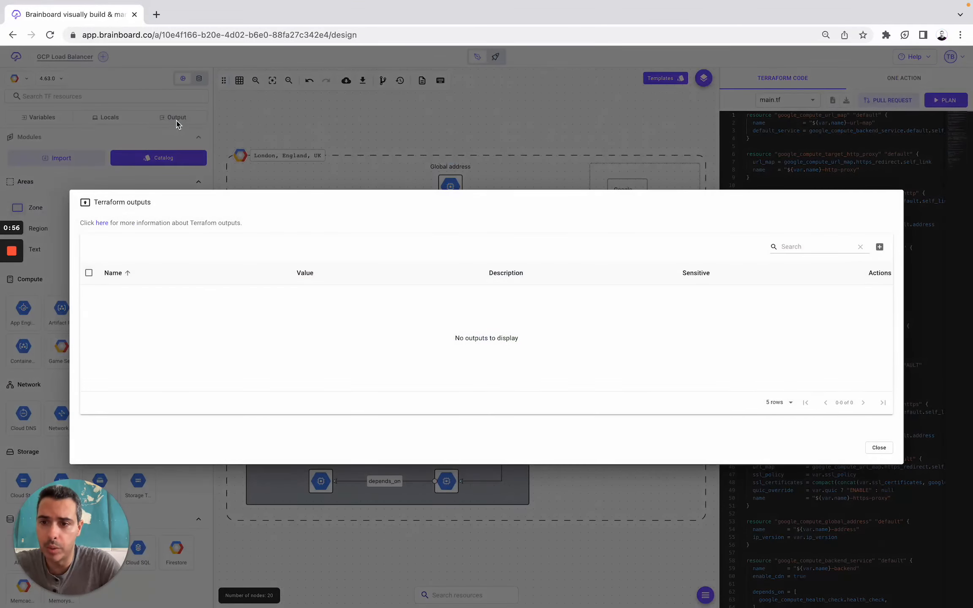
click(263, 124)
Look through the Google Cloud resource categories from Compute down to Other.
scroll(135, 260, down, 1)
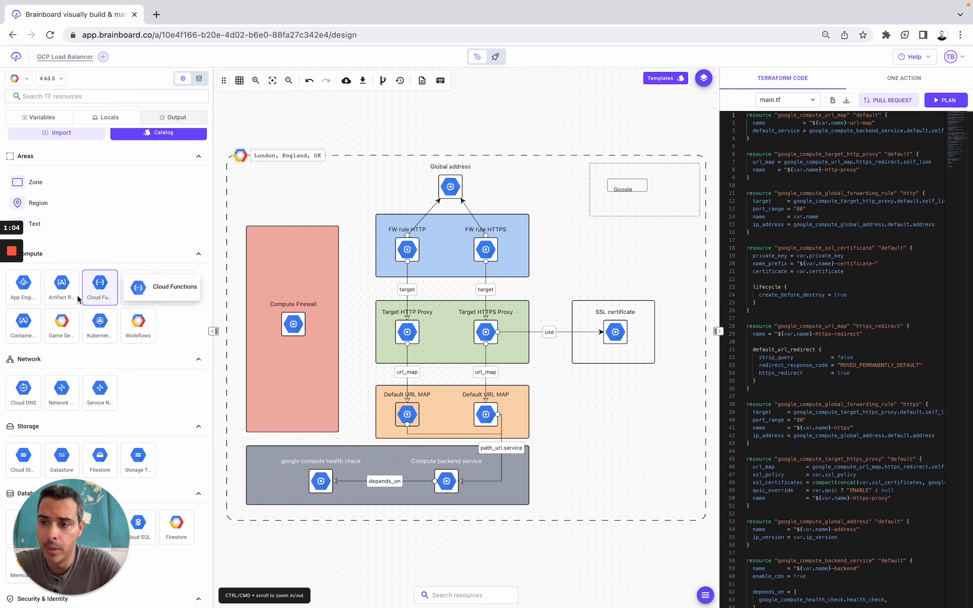
scroll(97, 321, down, 2)
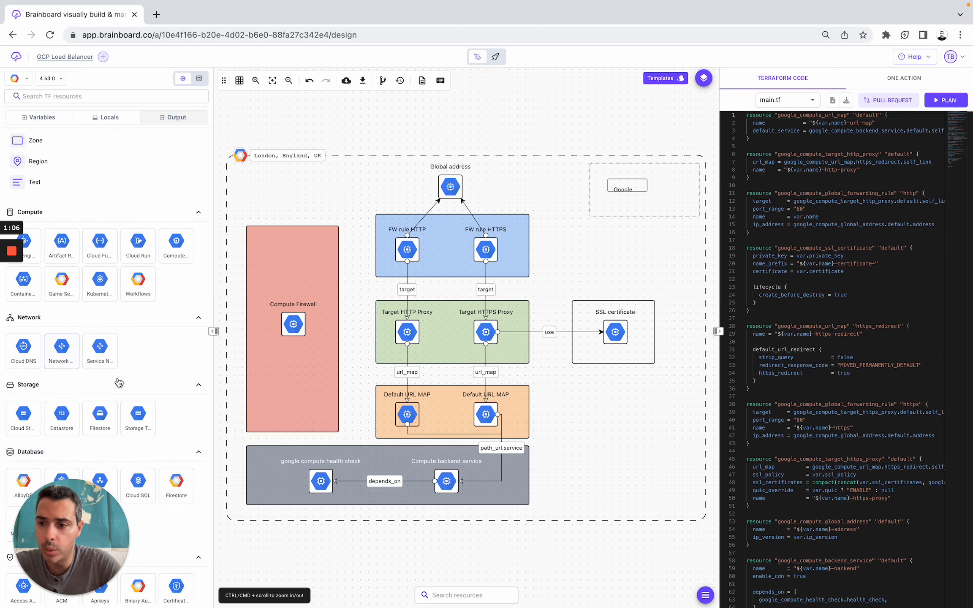
scroll(118, 382, down, 5)
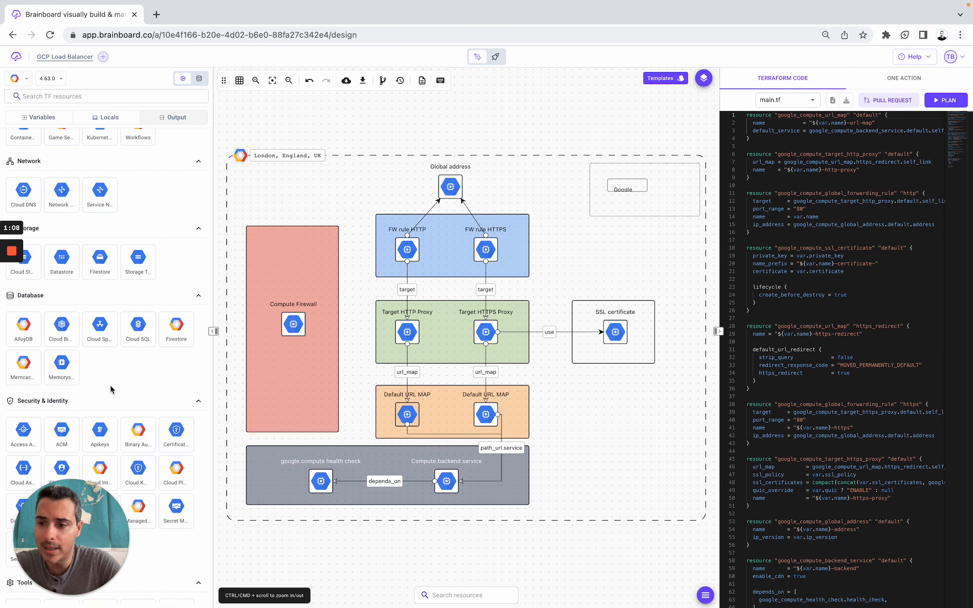
scroll(101, 380, down, 6)
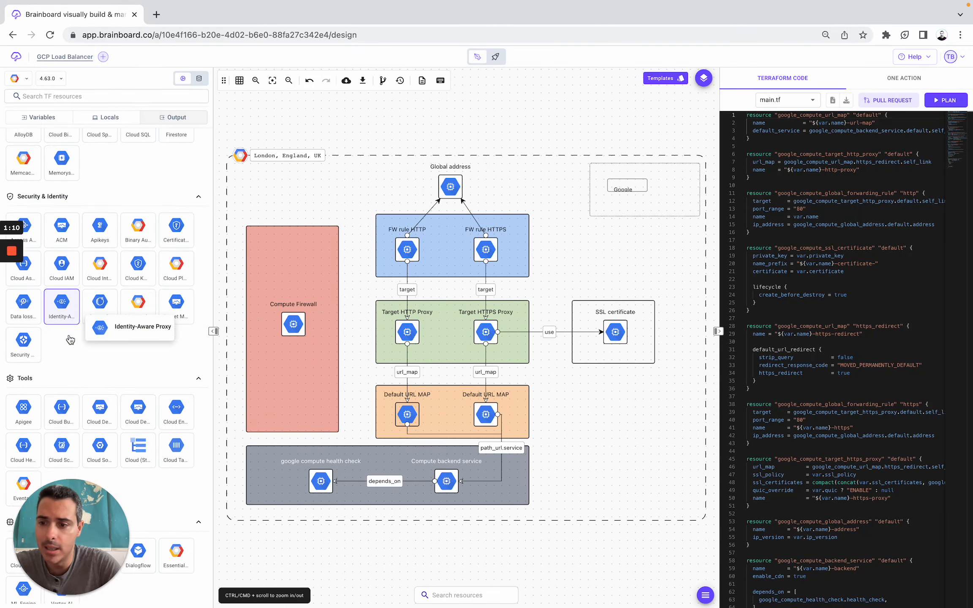
scroll(85, 359, down, 2)
scroll(95, 383, down, 4)
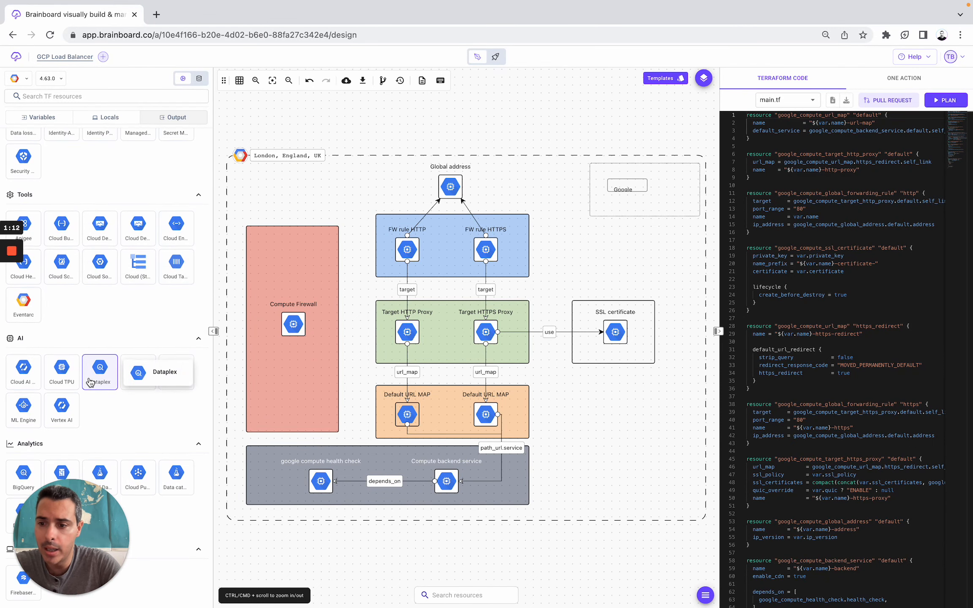
scroll(90, 383, down, 5)
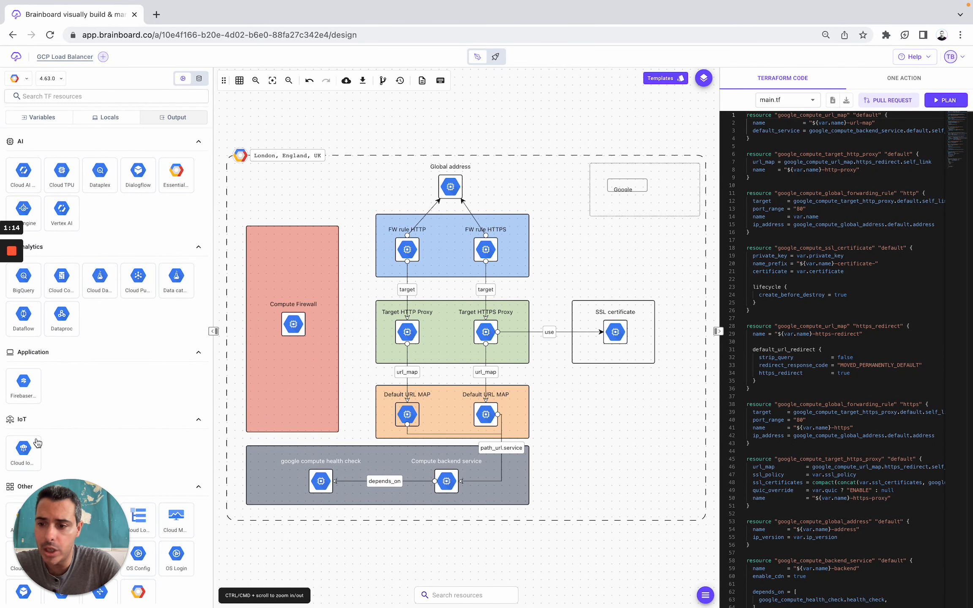
scroll(140, 419, up, 3)
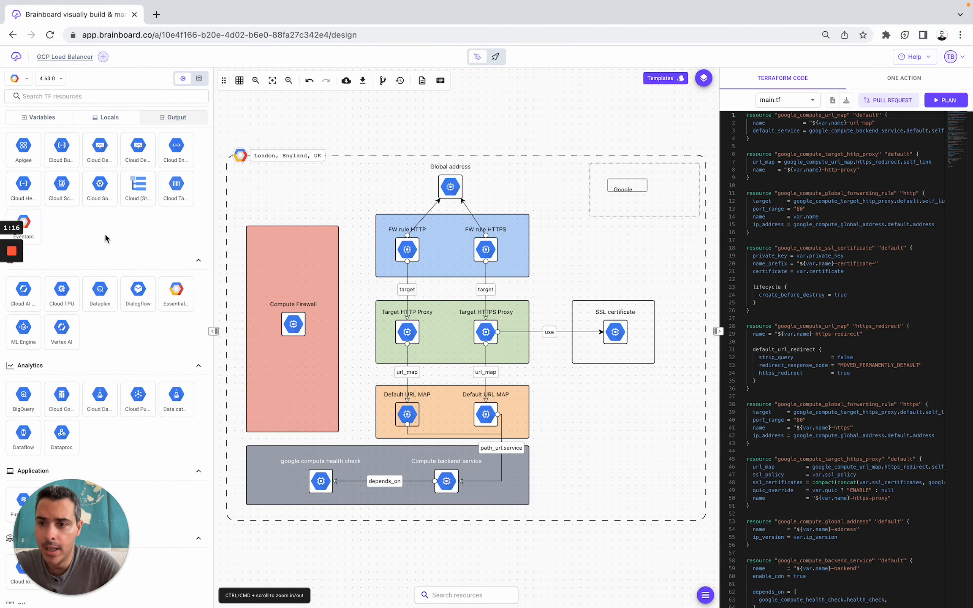
scroll(105, 238, up, 6)
Open the Azure AKS Baseline Cluster architecture from the Dev environment and switch the cloud provider to Microsoft Azure RM.
click(64, 58)
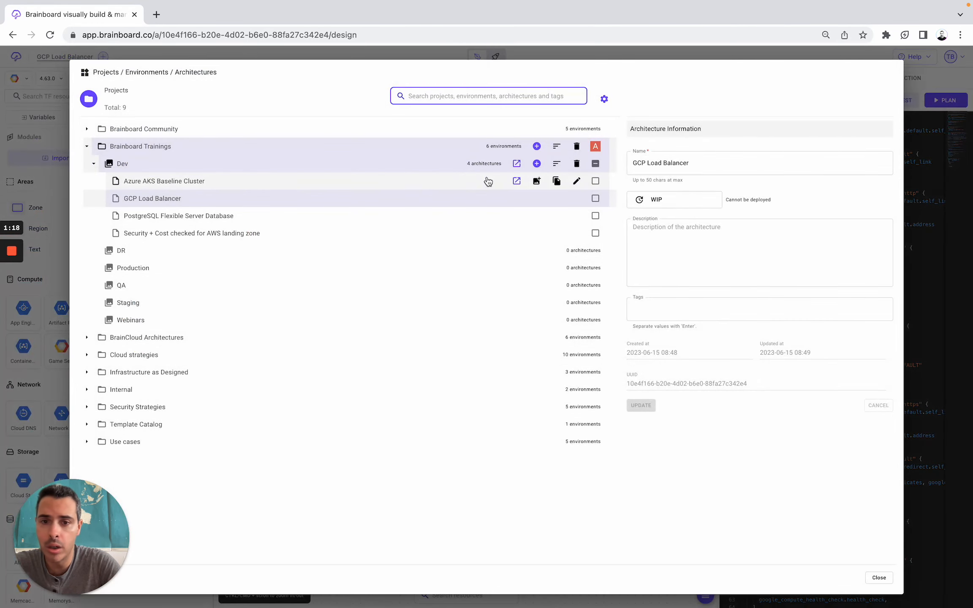
click(517, 182)
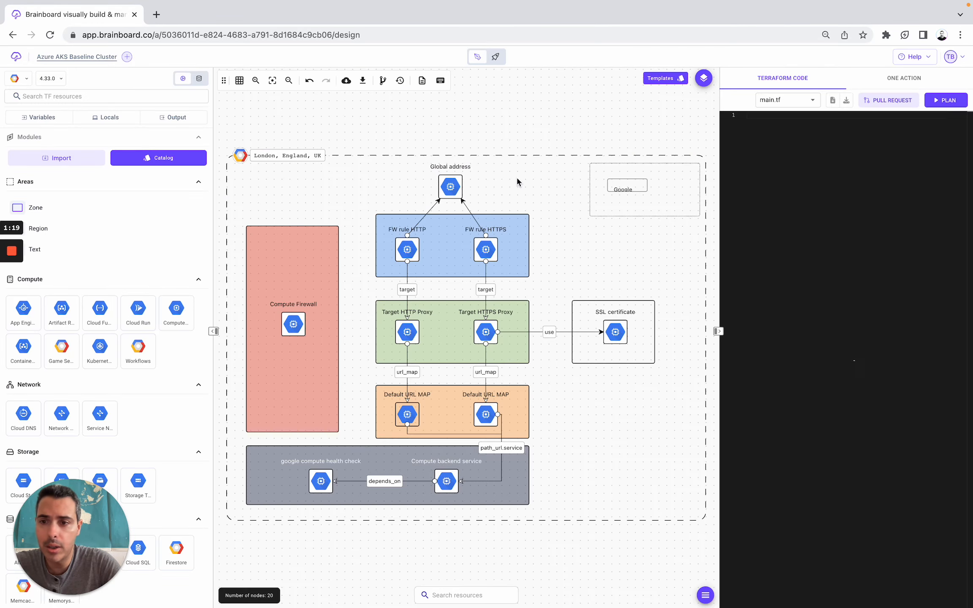
click(17, 81)
click(66, 101)
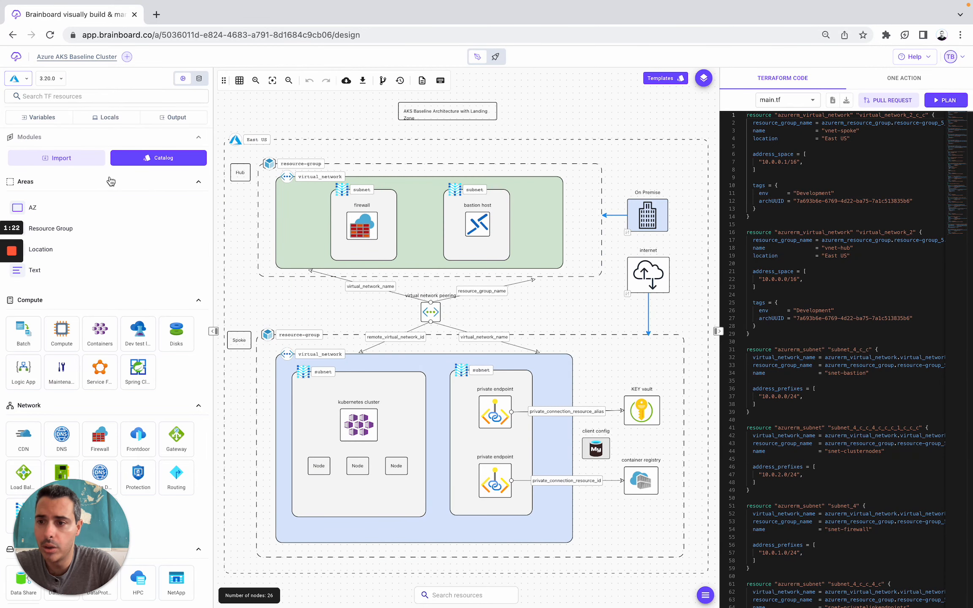
Look through the Azure resource categories and list the individual resources inside Compute.
mouse_move(68, 321)
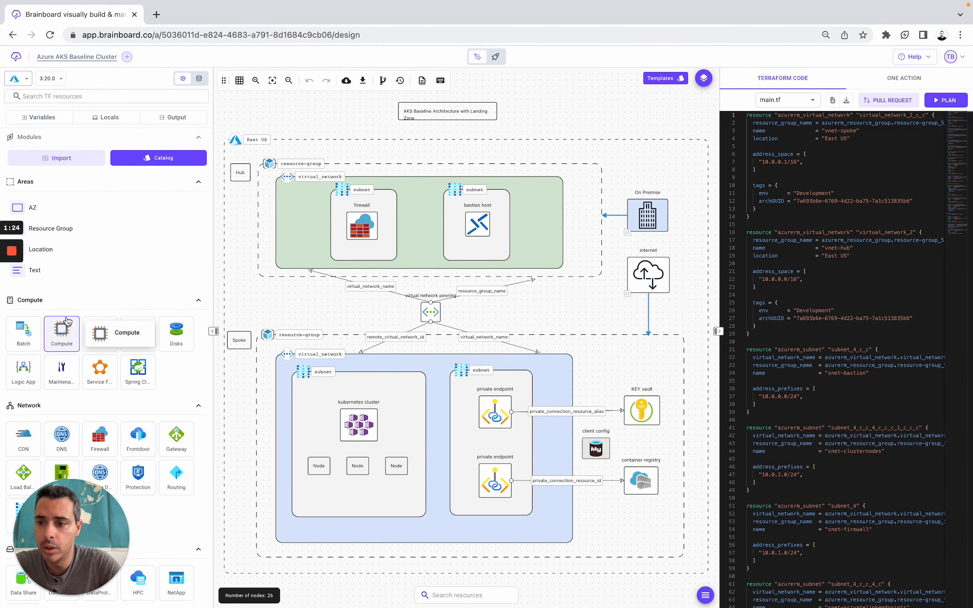
scroll(68, 338, down, 8)
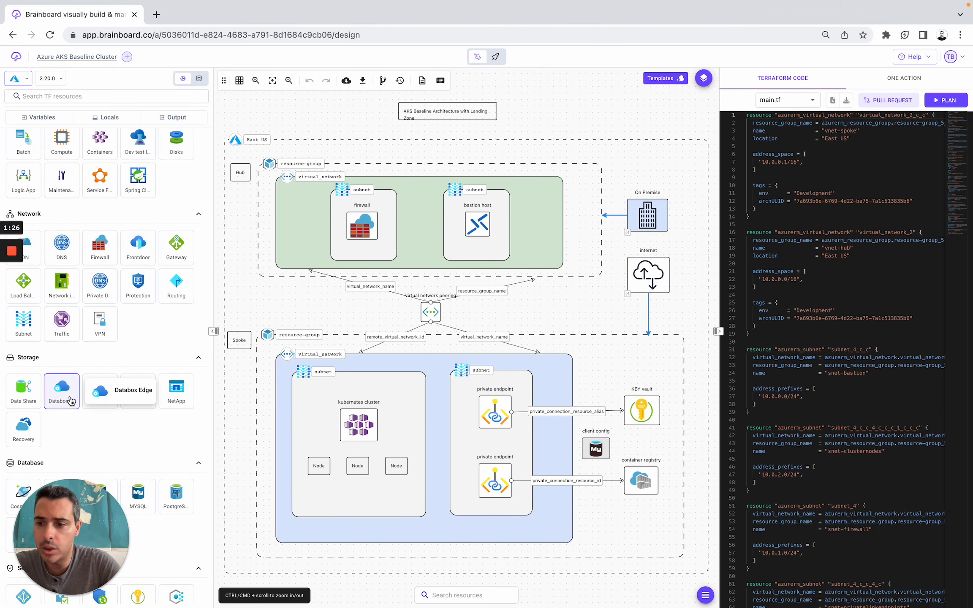
mouse_move(71, 401)
scroll(91, 358, down, 5)
mouse_move(91, 358)
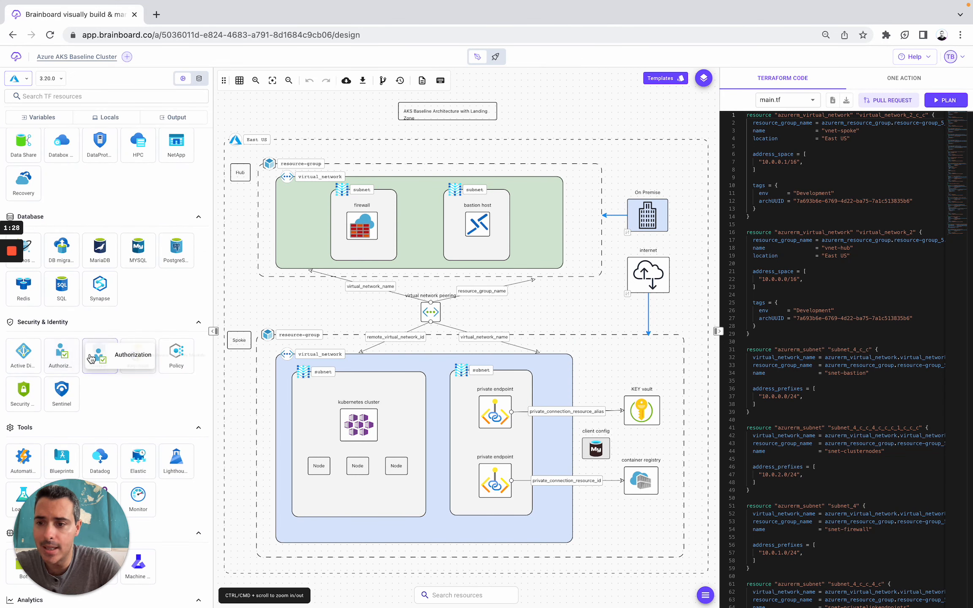
scroll(91, 359, down, 1)
scroll(91, 358, down, 2)
scroll(59, 355, down, 4)
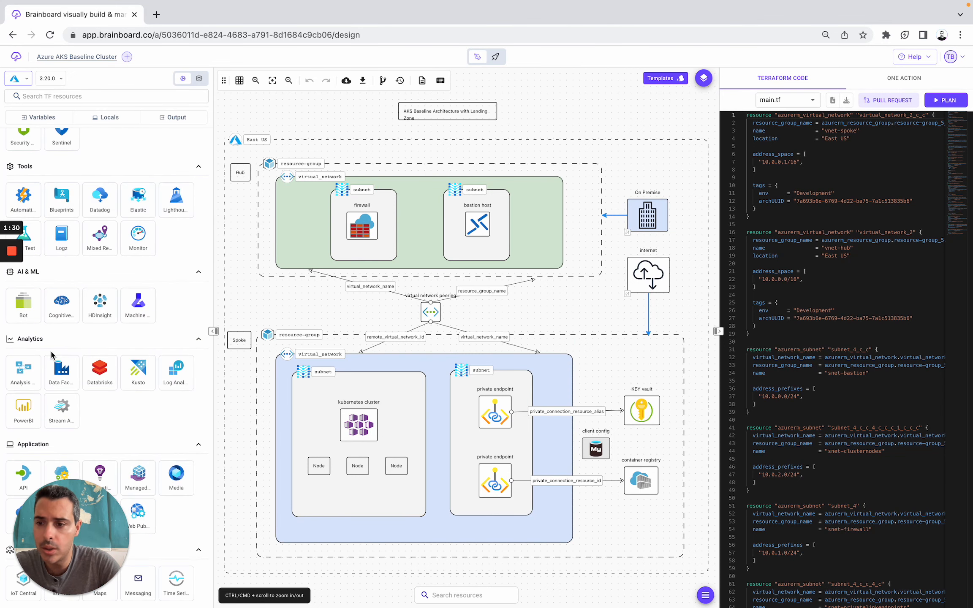
scroll(68, 340, down, 2)
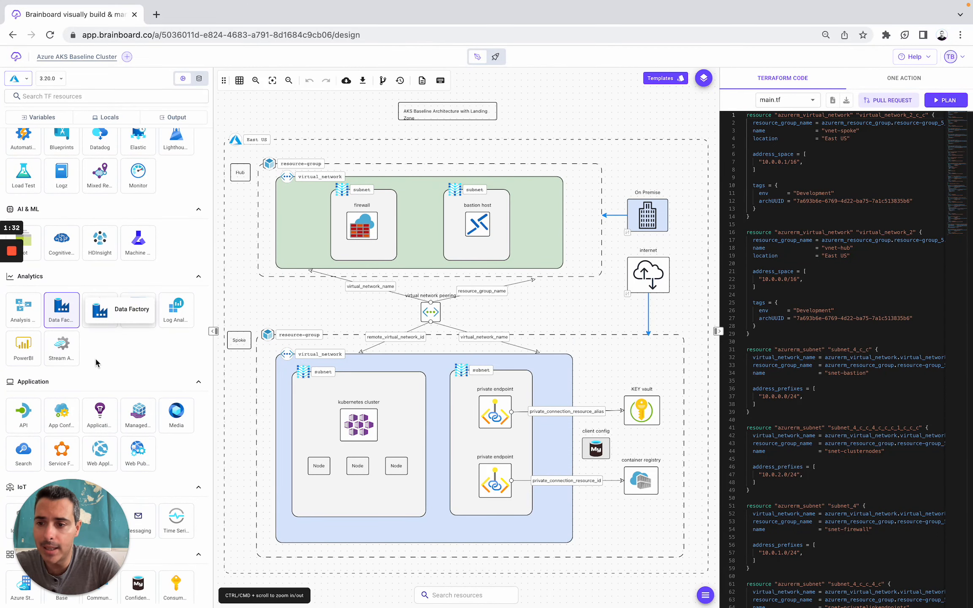
scroll(95, 338, down, 2)
scroll(99, 366, down, 10)
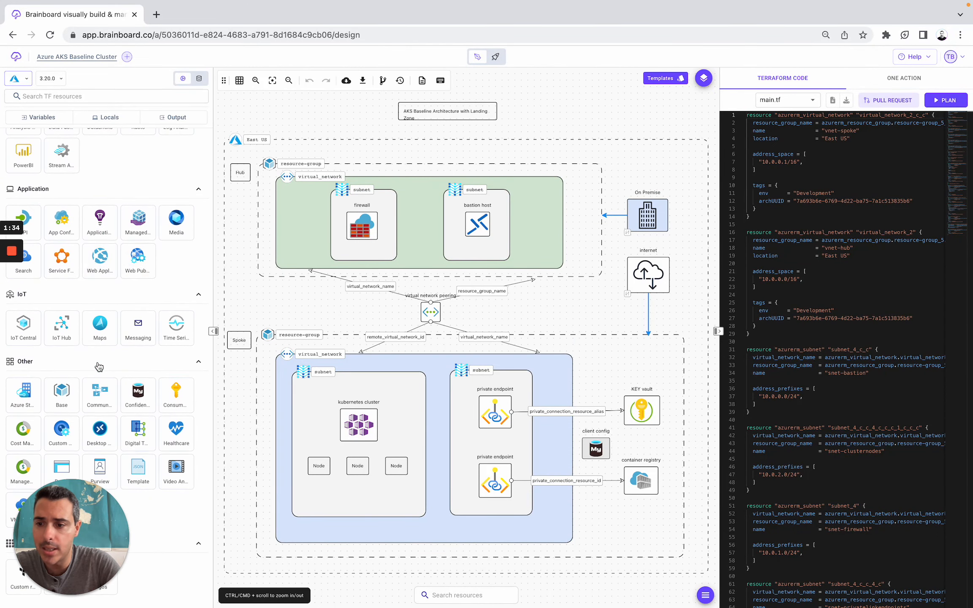
scroll(98, 366, up, 5)
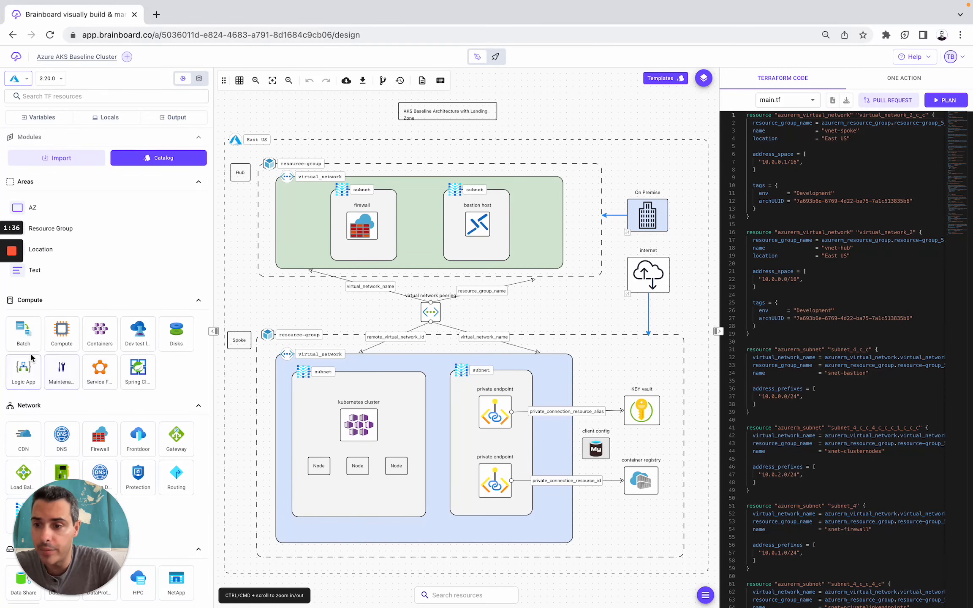
click(57, 339)
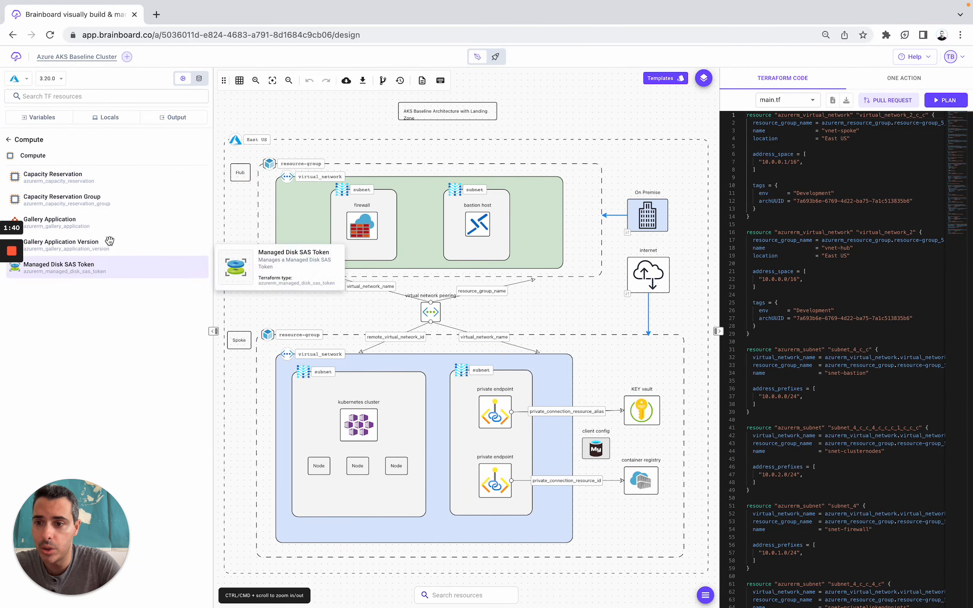
mouse_move(92, 196)
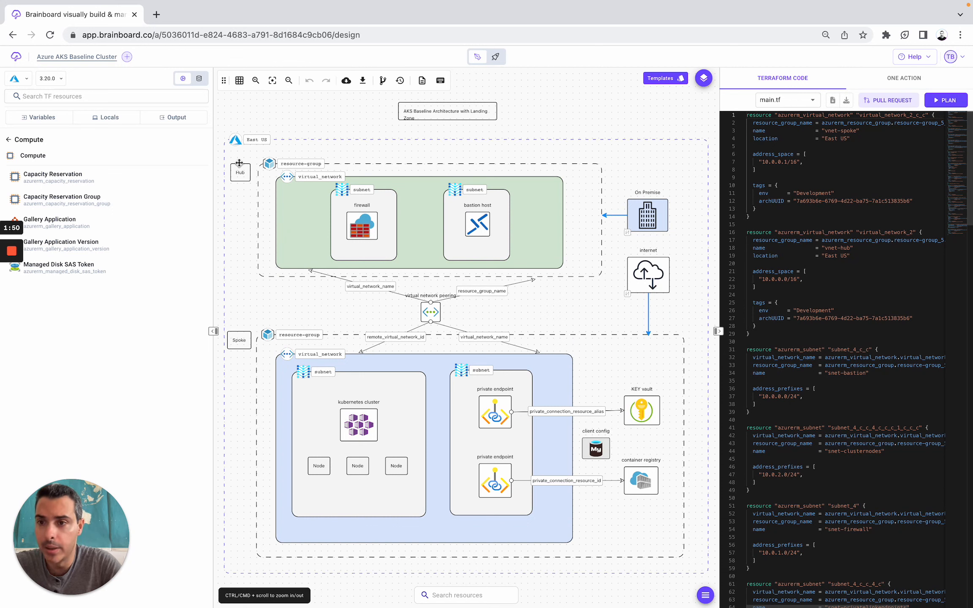
Switch the cloud provider to Amazon Web Services and open the Security + Cost checked for AWS landing zone architecture.
click(19, 78)
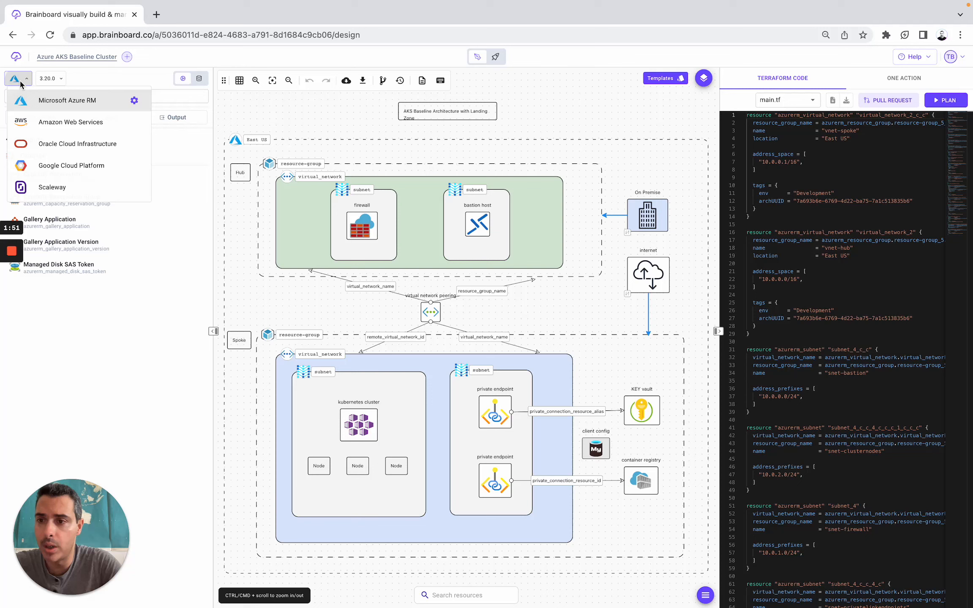
click(40, 122)
click(76, 57)
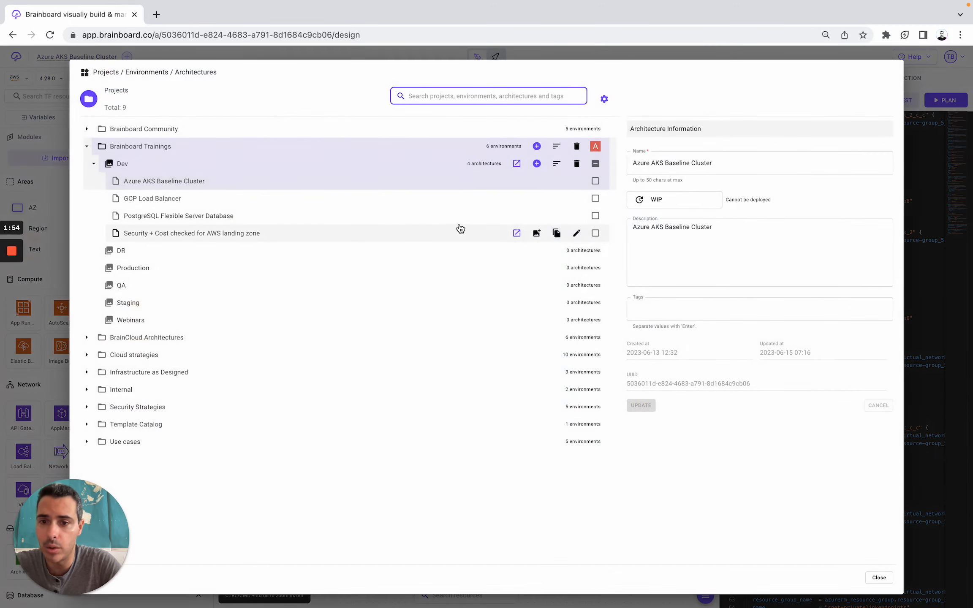
click(517, 233)
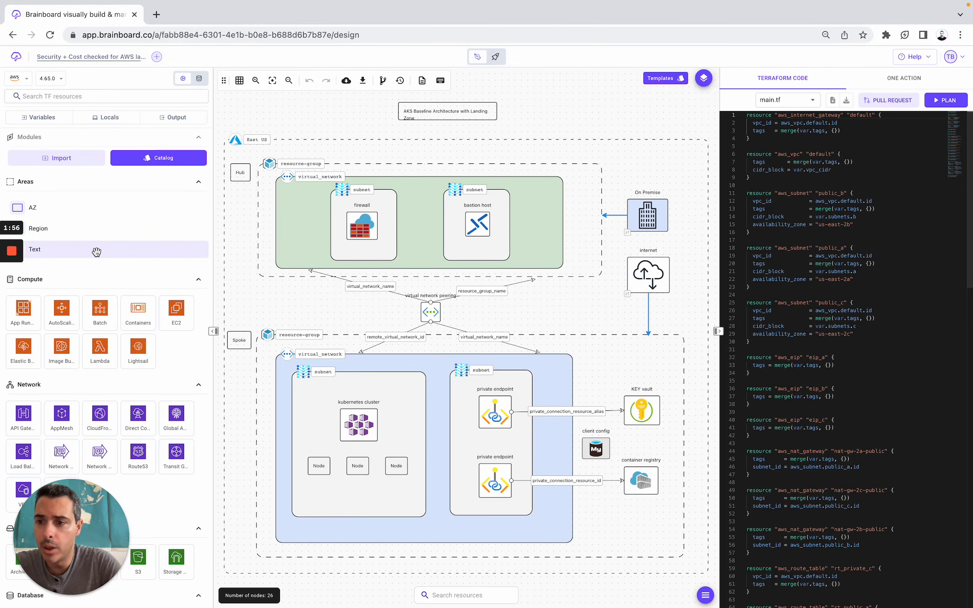
Look through the AWS resource categories from Compute down to IoT and list the individual AutoScaling resources.
scroll(77, 286, down, 5)
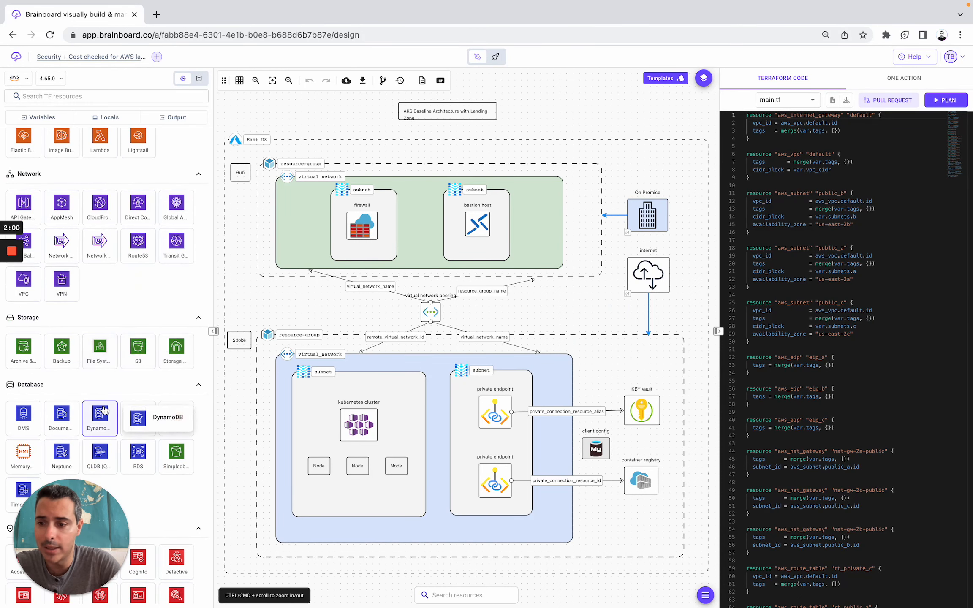
scroll(93, 346, down, 5)
scroll(104, 410, down, 8)
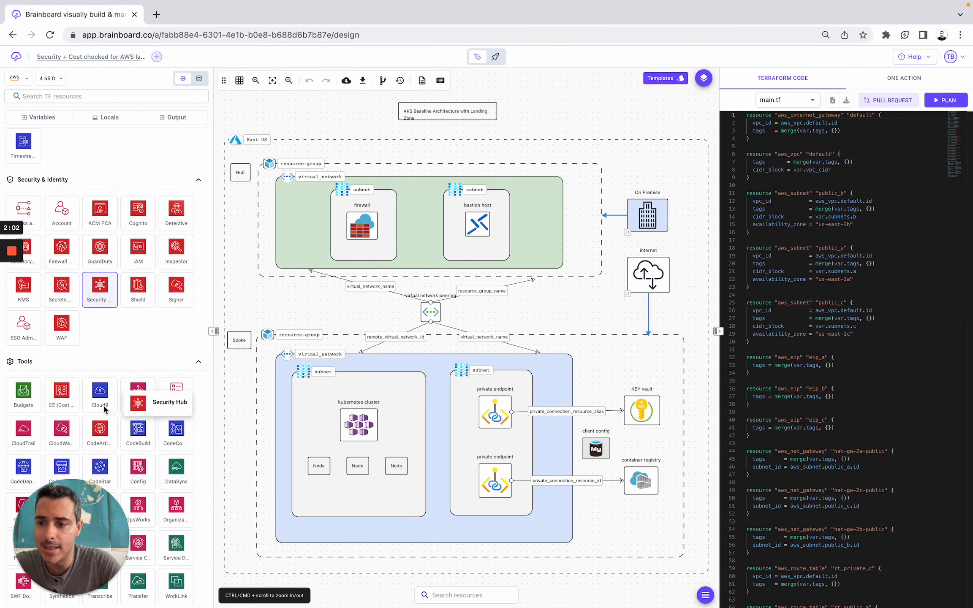
scroll(104, 410, down, 5)
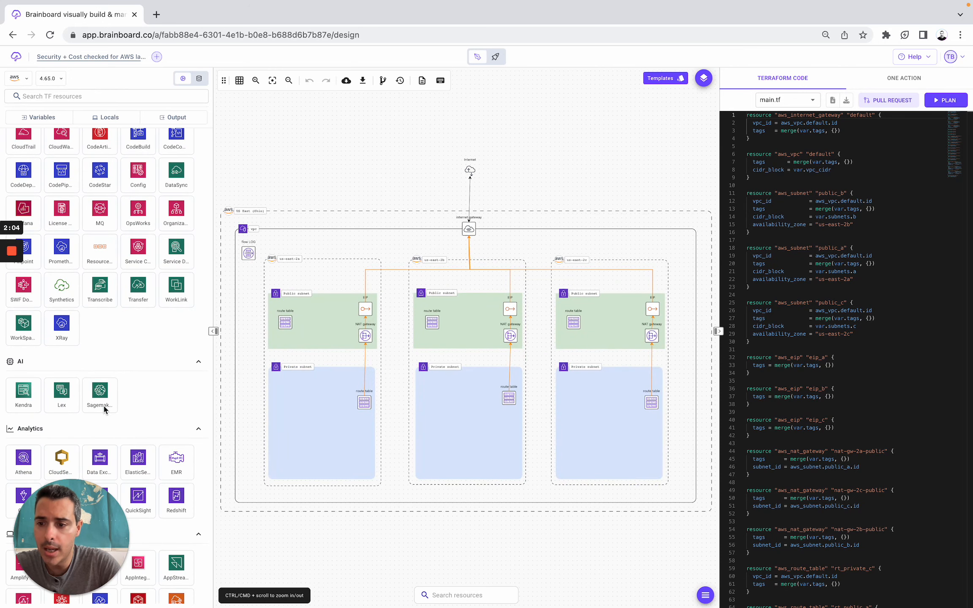
scroll(104, 410, down, 5)
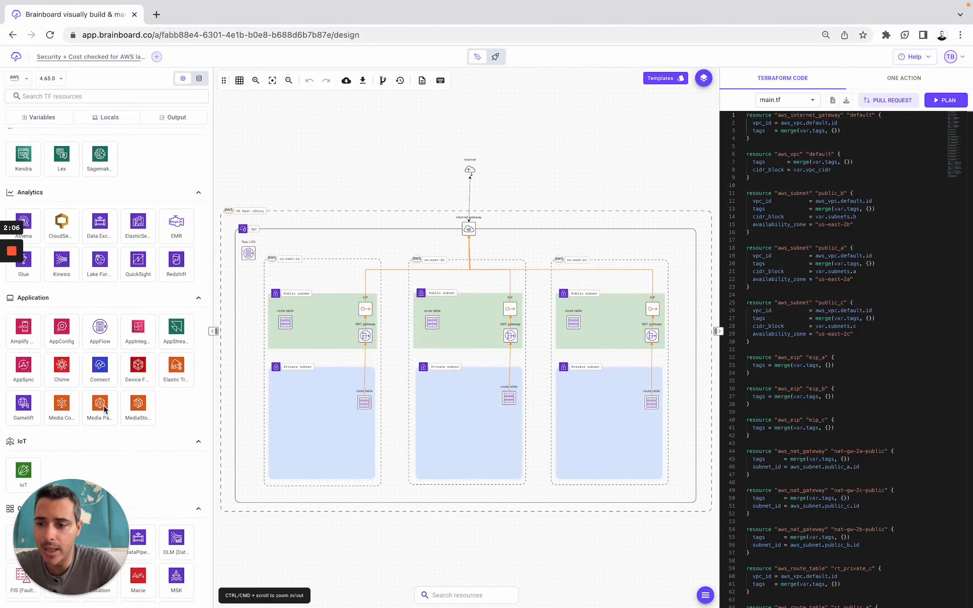
scroll(111, 429, up, 20)
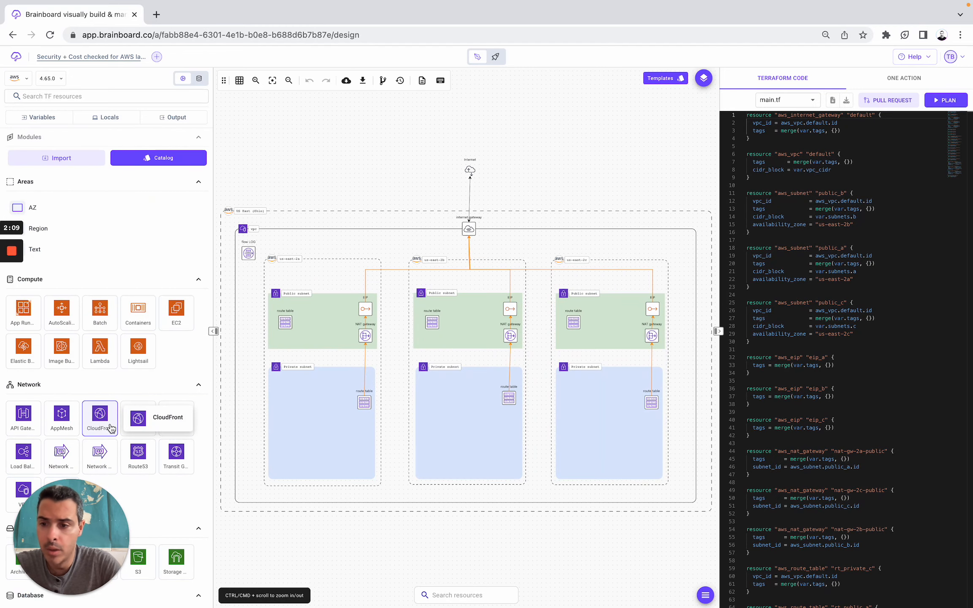
click(63, 314)
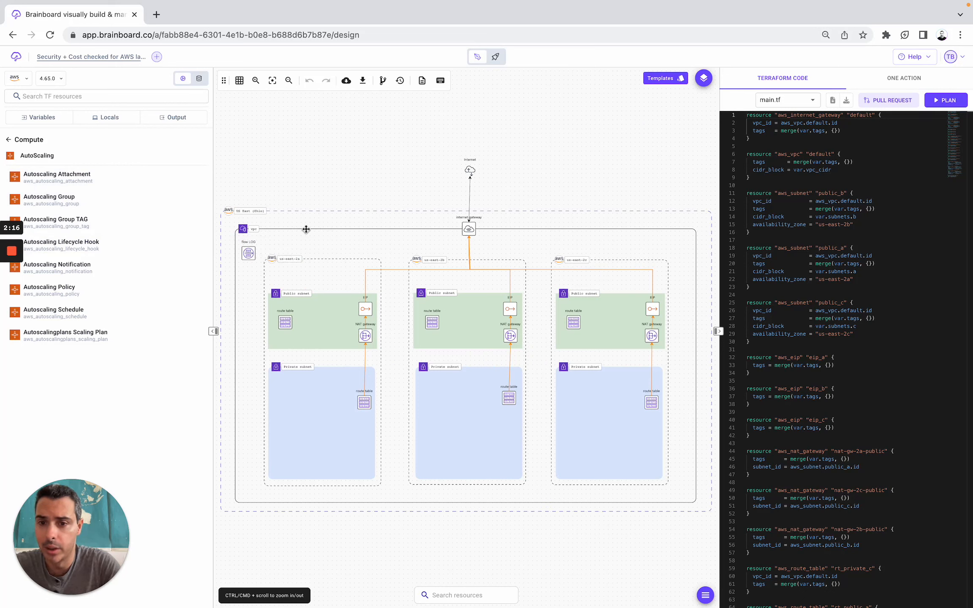
Open the configuration of the eip_a elastic IP and look through its required params, advanced configuration and extra attributes.
click(367, 309)
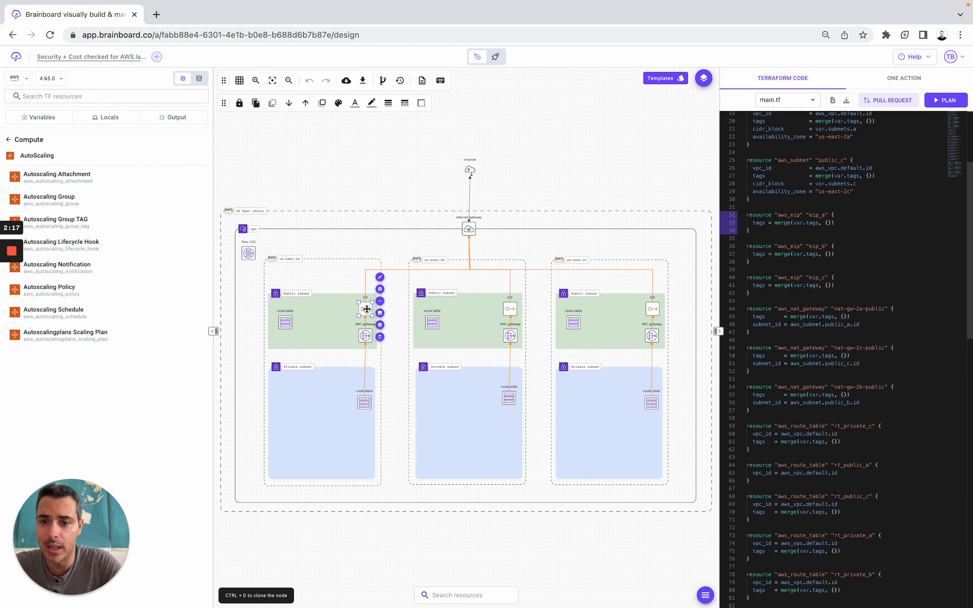
click(380, 290)
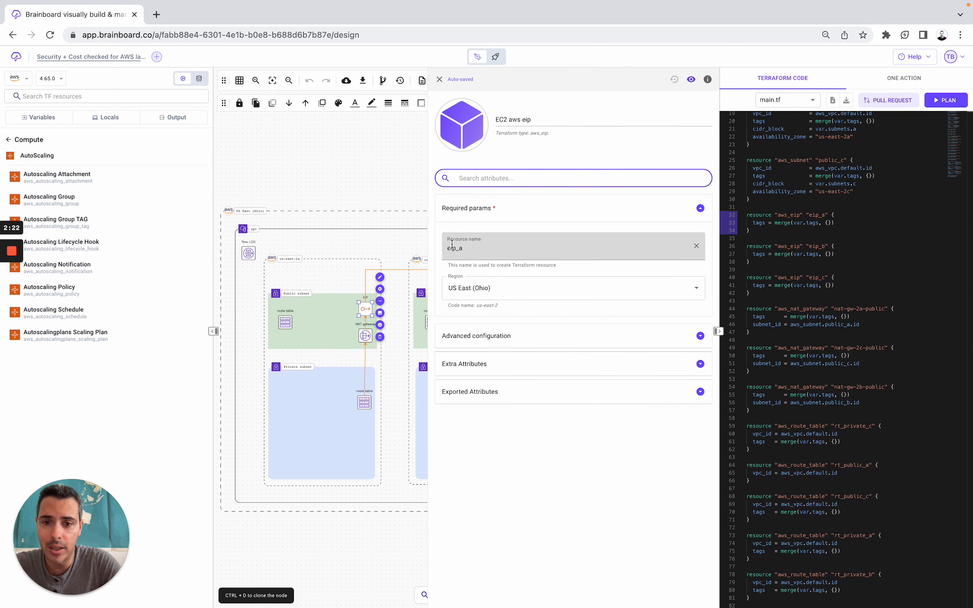
click(474, 212)
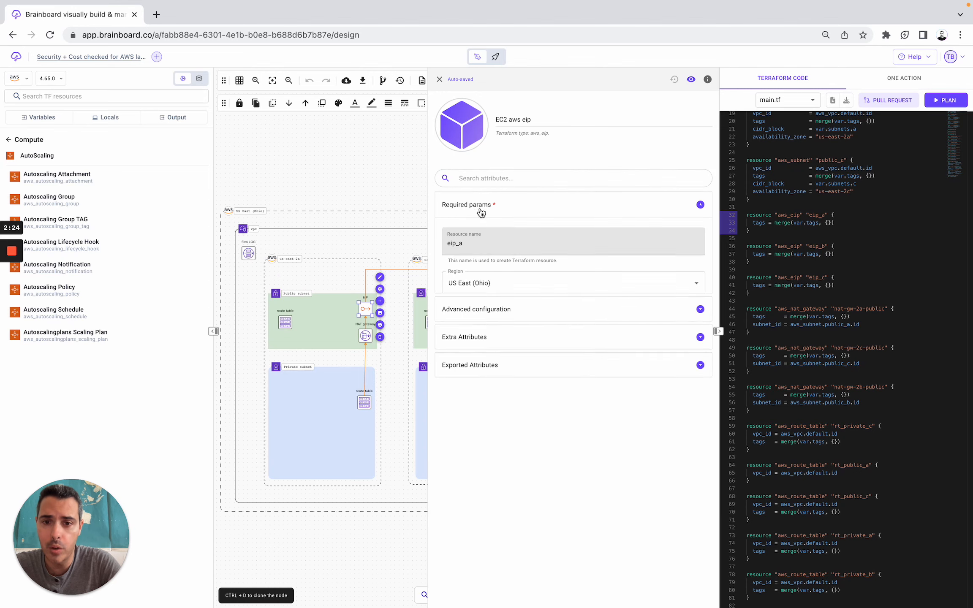
click(478, 232)
click(465, 237)
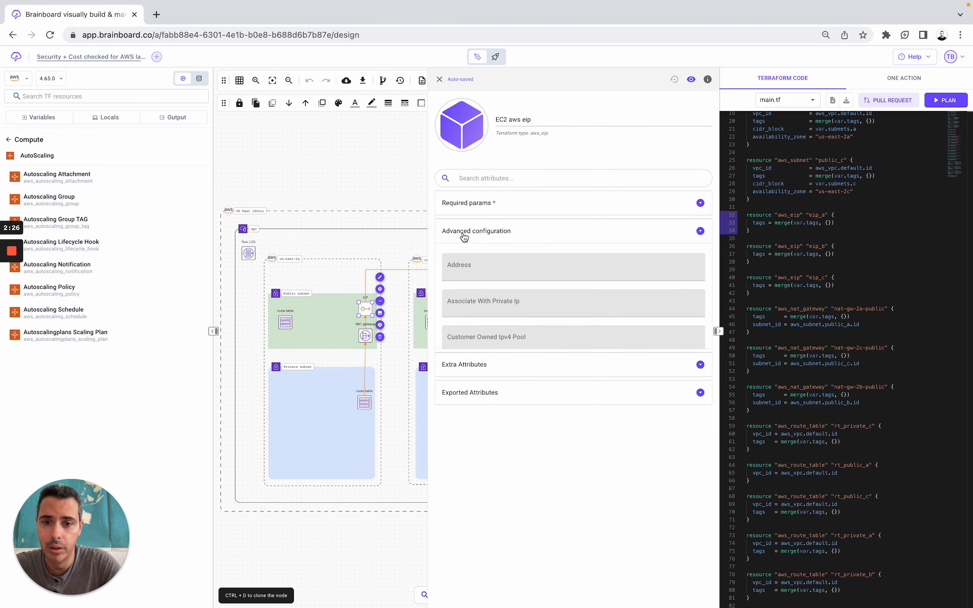
click(465, 264)
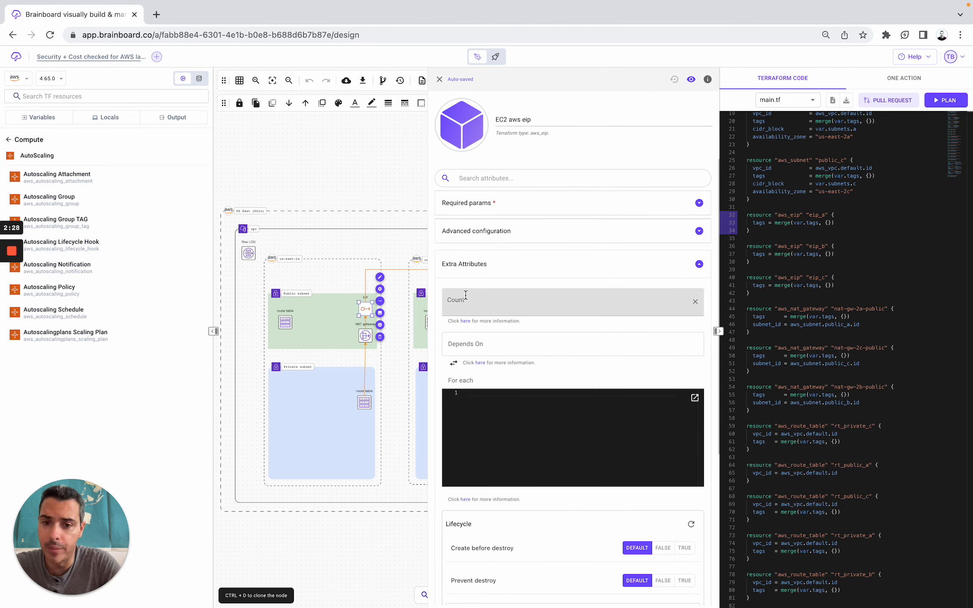
Switch the cloud provider to Google Cloud Platform and open the GCP Load Balancer architecture from the Dev environment.
click(18, 81)
click(71, 165)
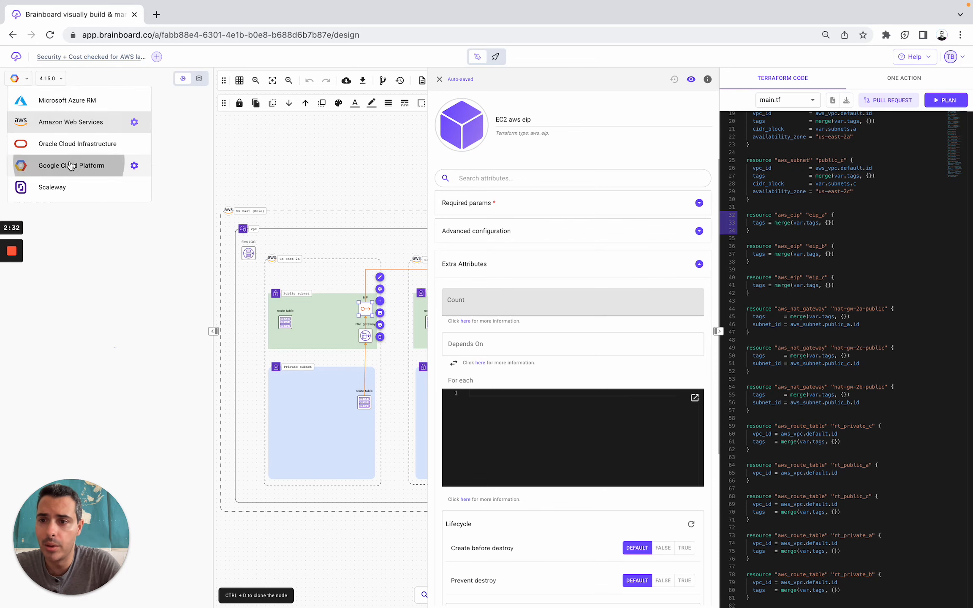
click(91, 56)
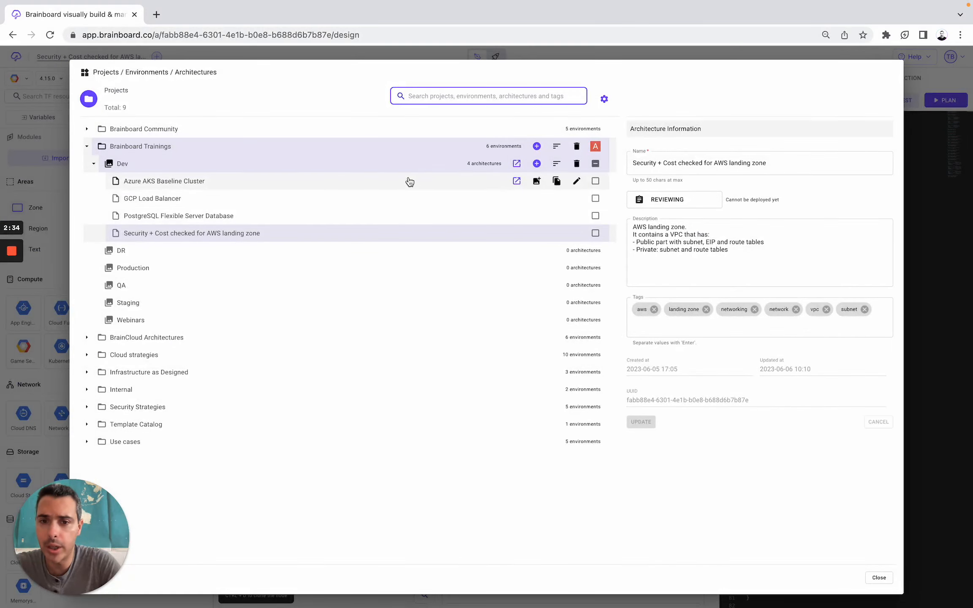
click(518, 199)
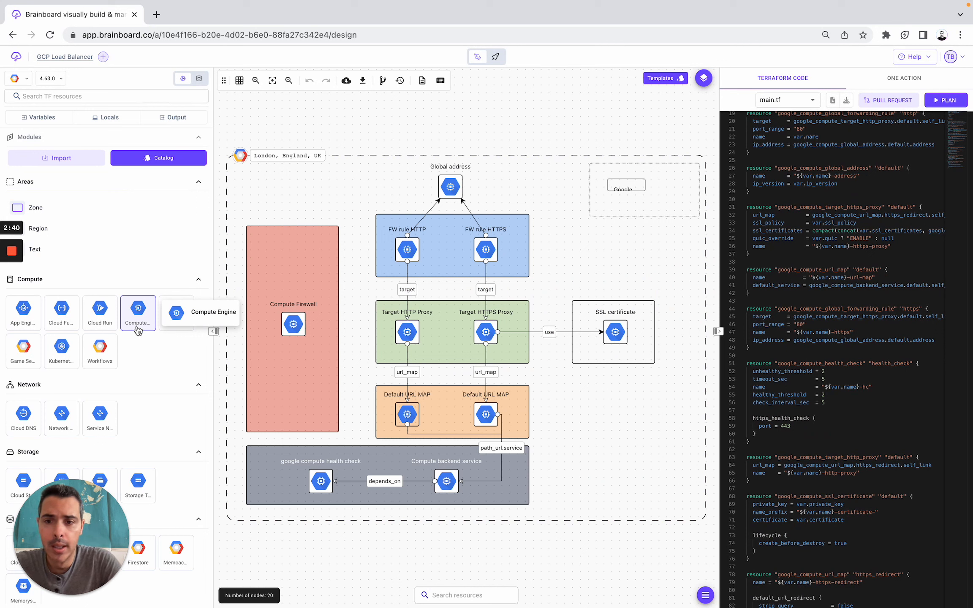
Review the generated Terraform code in main.tf, outputs.tf and providers.tf.
click(796, 101)
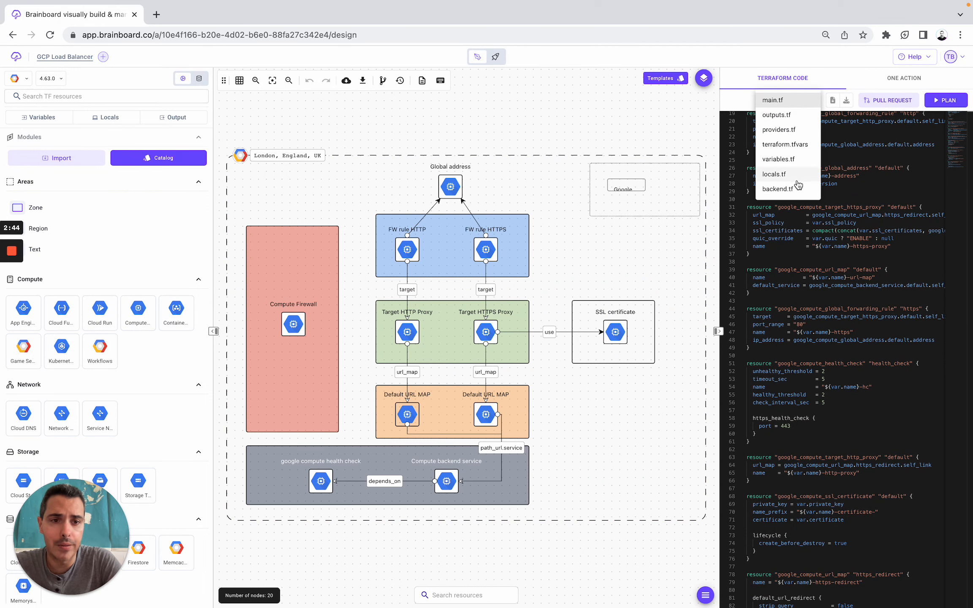
click(777, 99)
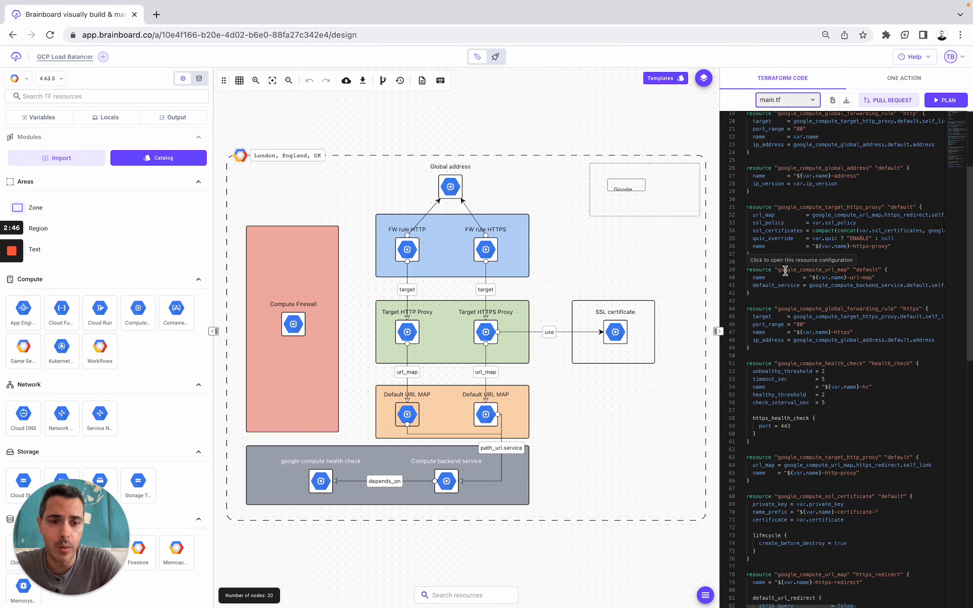
scroll(785, 270, up, 5)
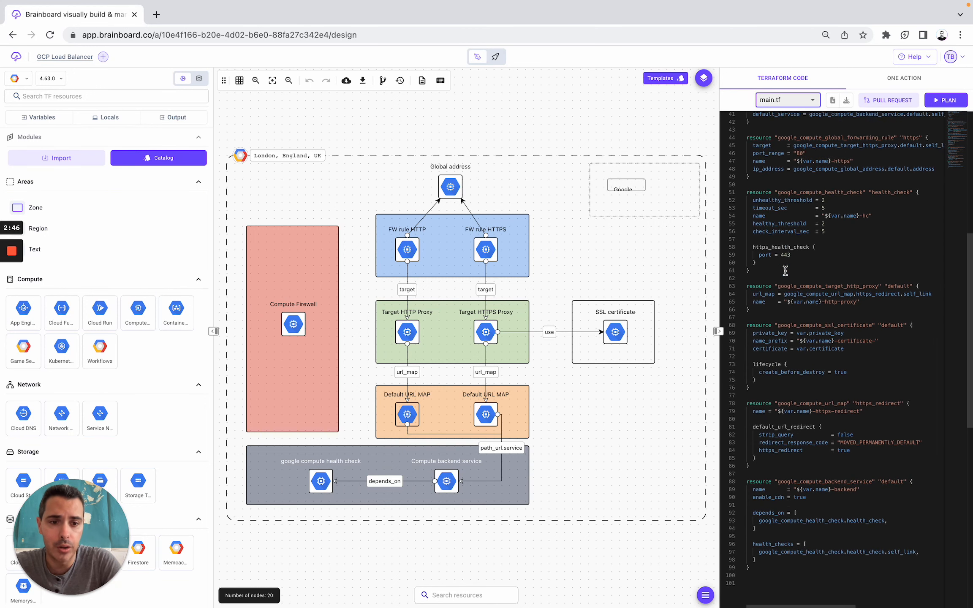
click(782, 105)
click(782, 113)
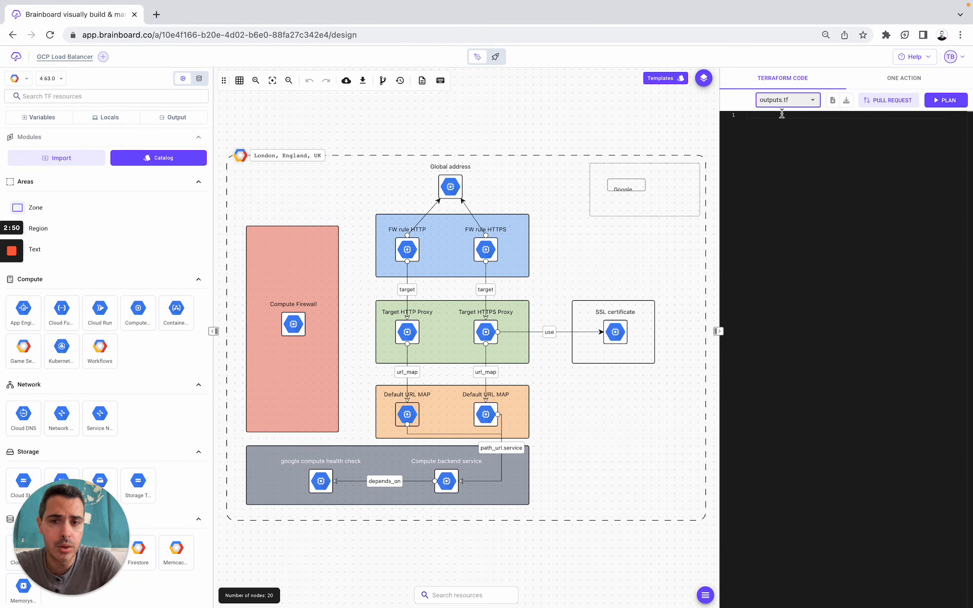
click(782, 100)
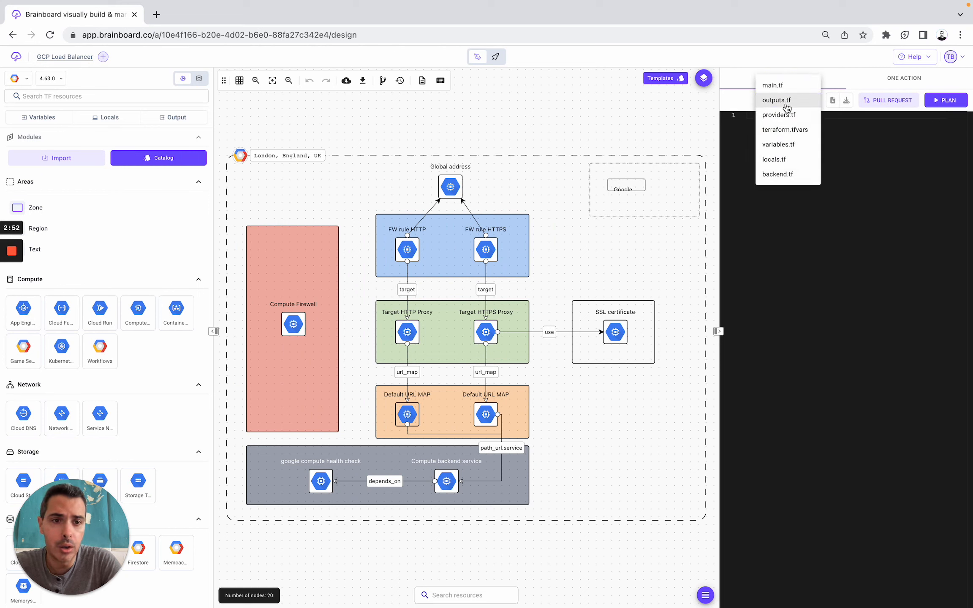
click(787, 114)
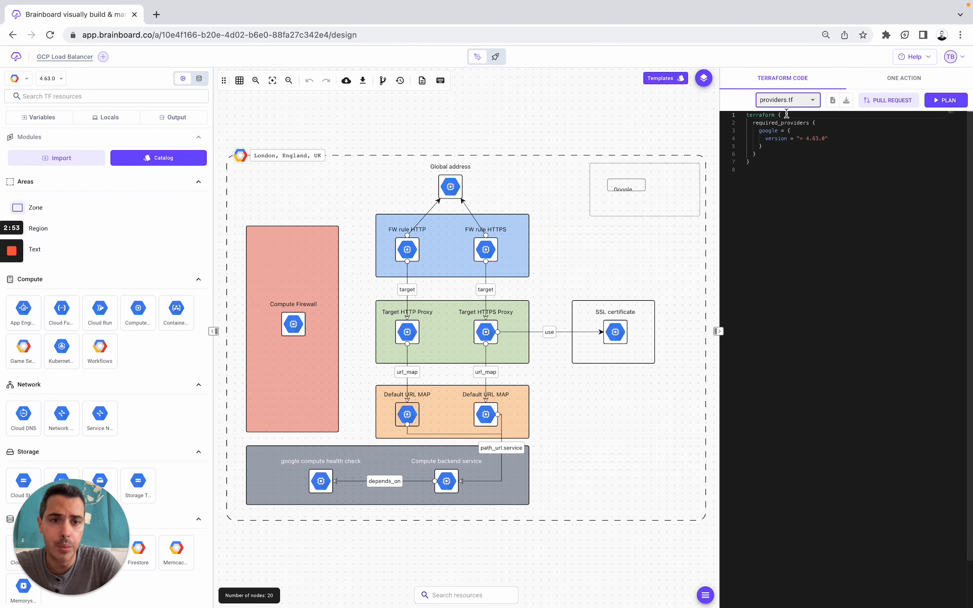
Preview the customizable Terraform and provider configuration block for Google Cloud Platform, then dismiss it without applying.
click(18, 78)
click(135, 166)
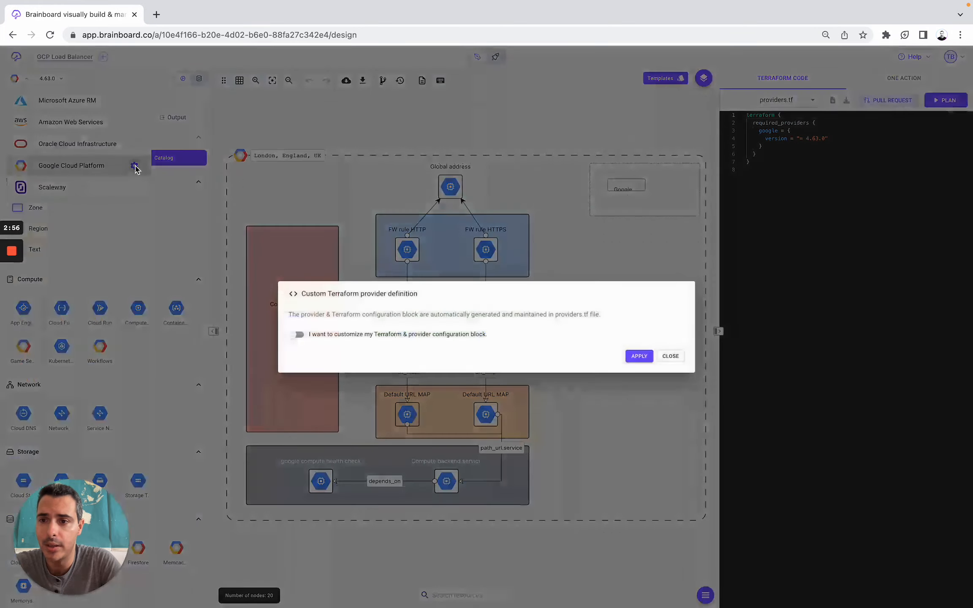
click(296, 324)
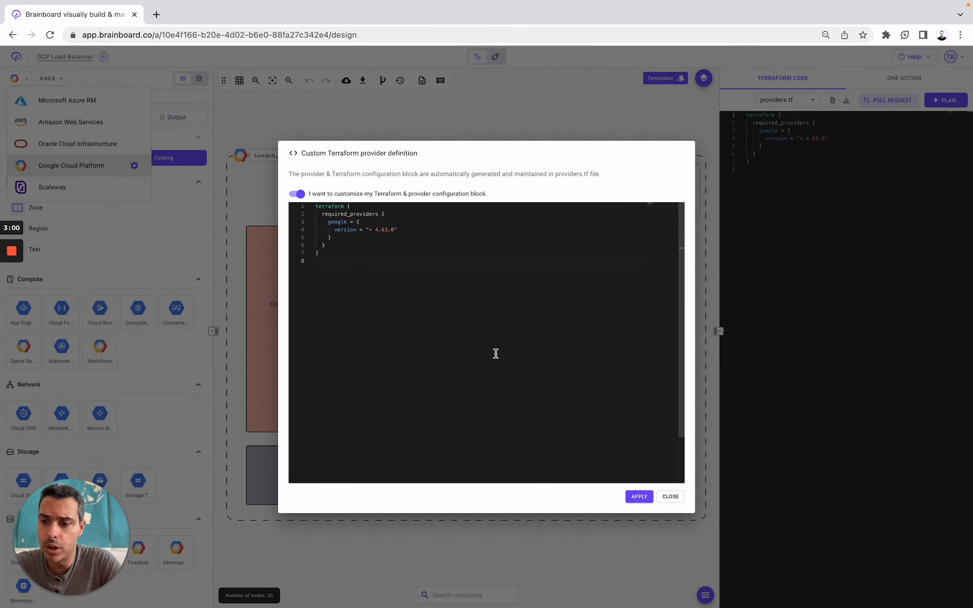
click(604, 117)
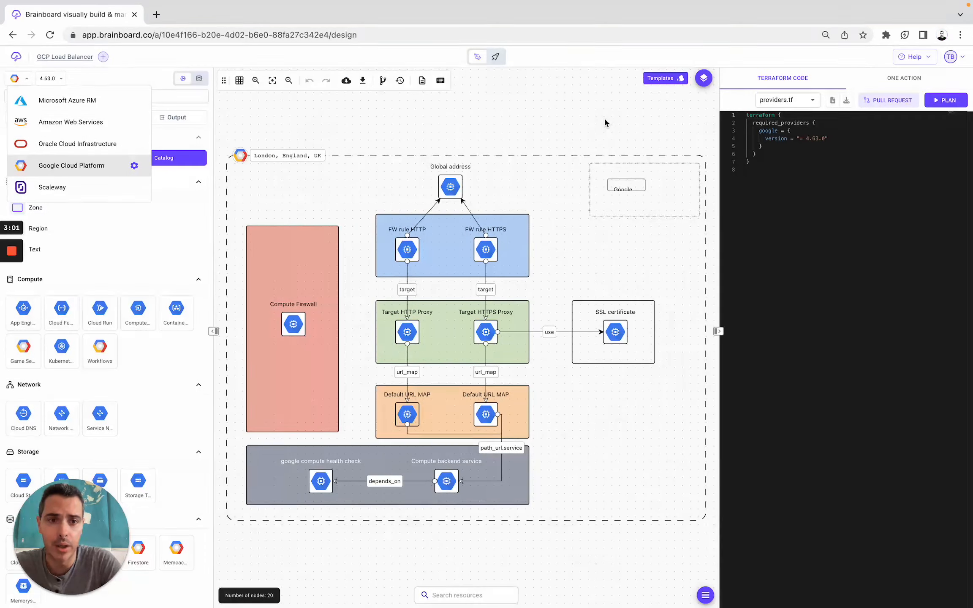
Display the generated variables.tf file in the Terraform code view.
click(786, 100)
click(787, 100)
click(779, 131)
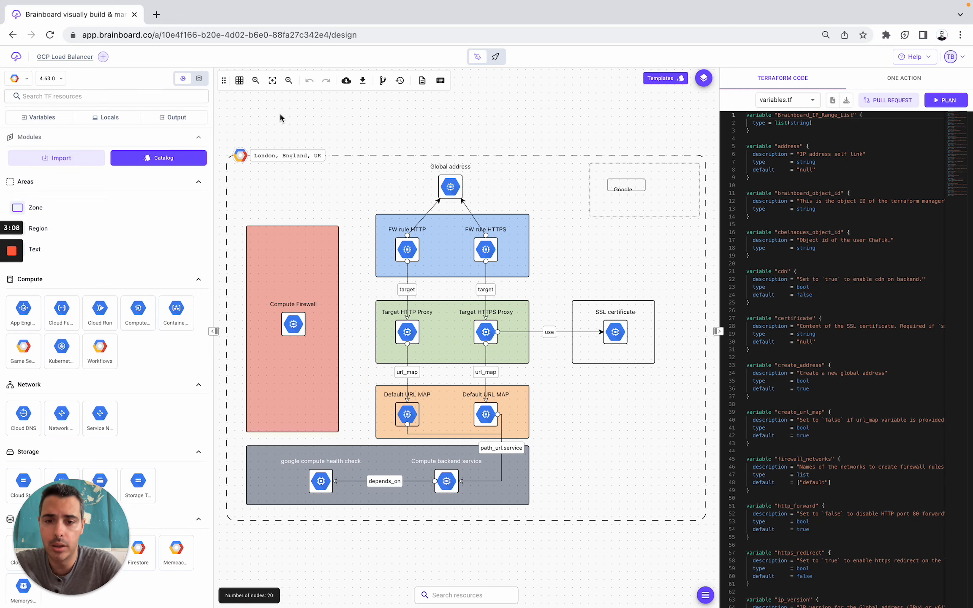
Search the commands for "vari" to open Variables & locals, and expand the Organization, Project and Environment scopes.
key(super+k)
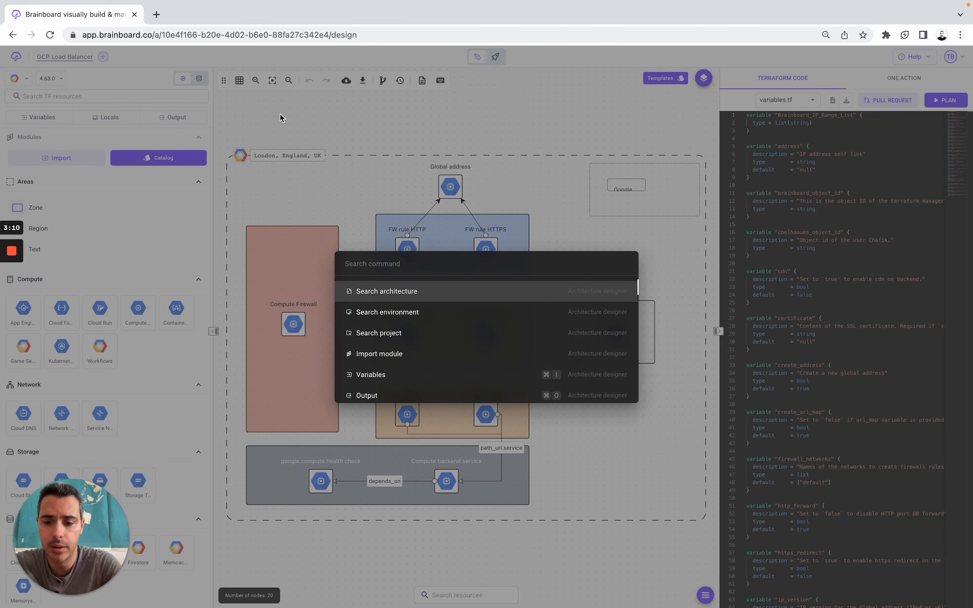
text(vari)
key(Return)
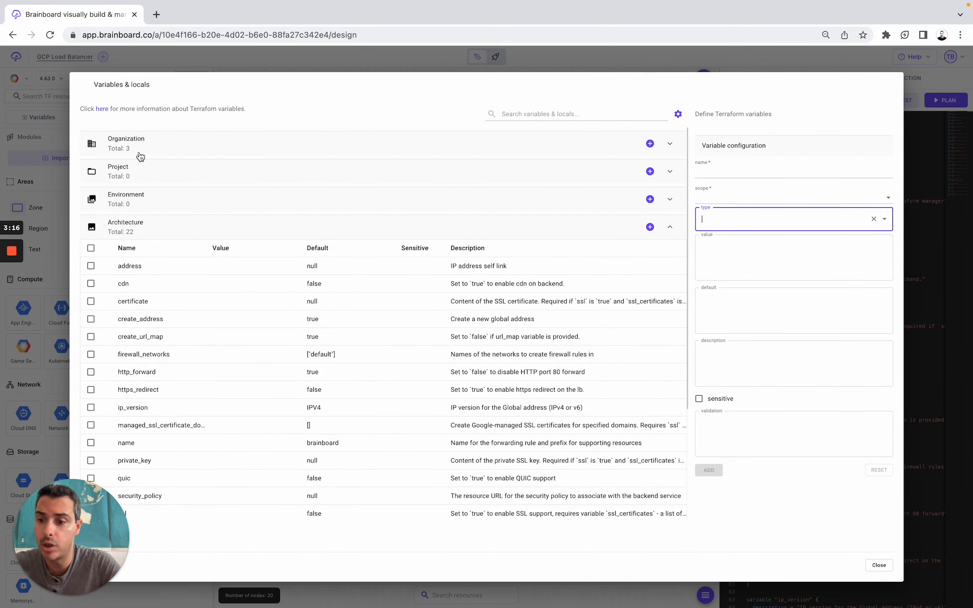
click(127, 154)
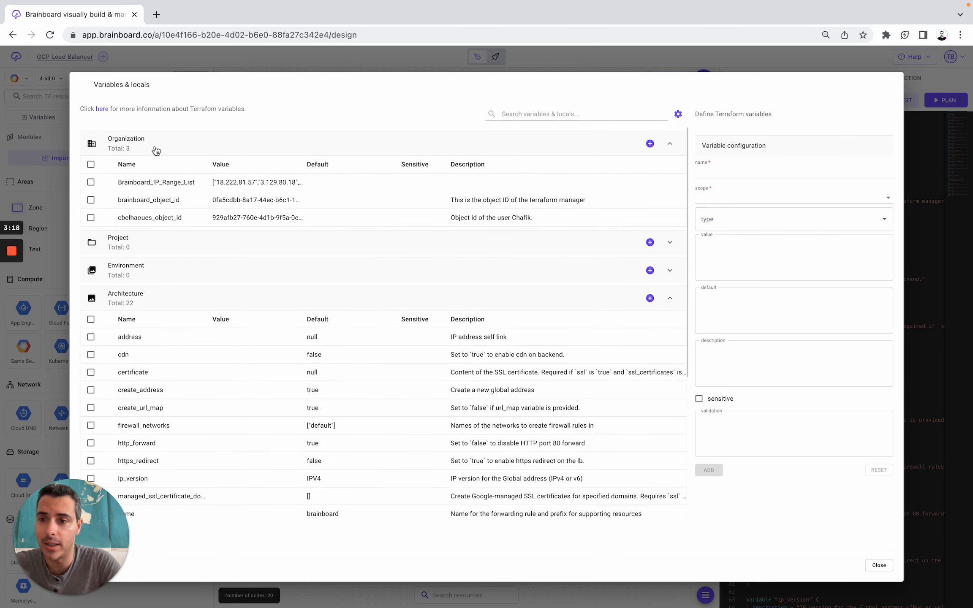
click(136, 245)
click(142, 290)
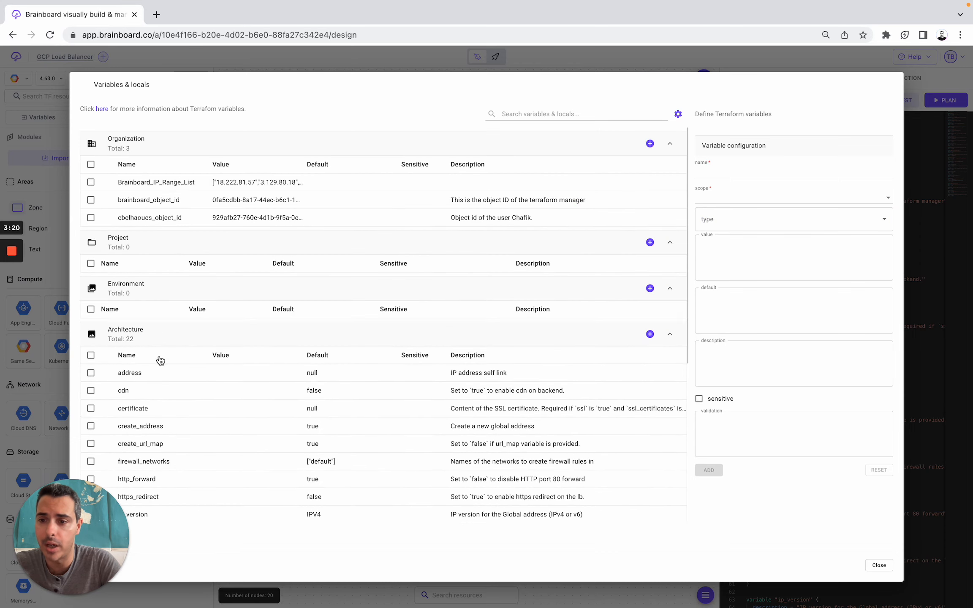
scroll(157, 384, down, 3)
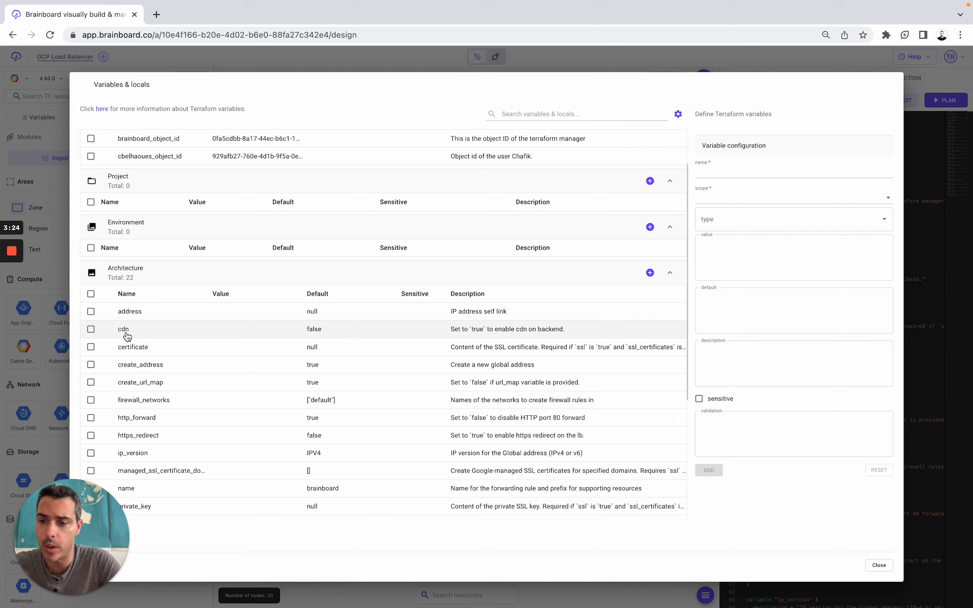
Open the architecture variable cdn and inspect its type, value, default and description fields.
click(127, 335)
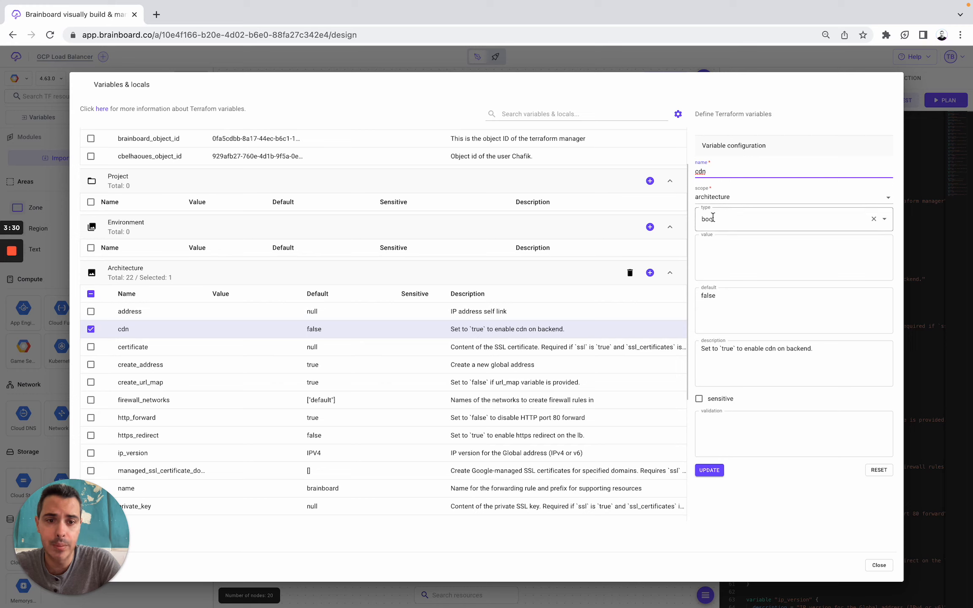
click(723, 251)
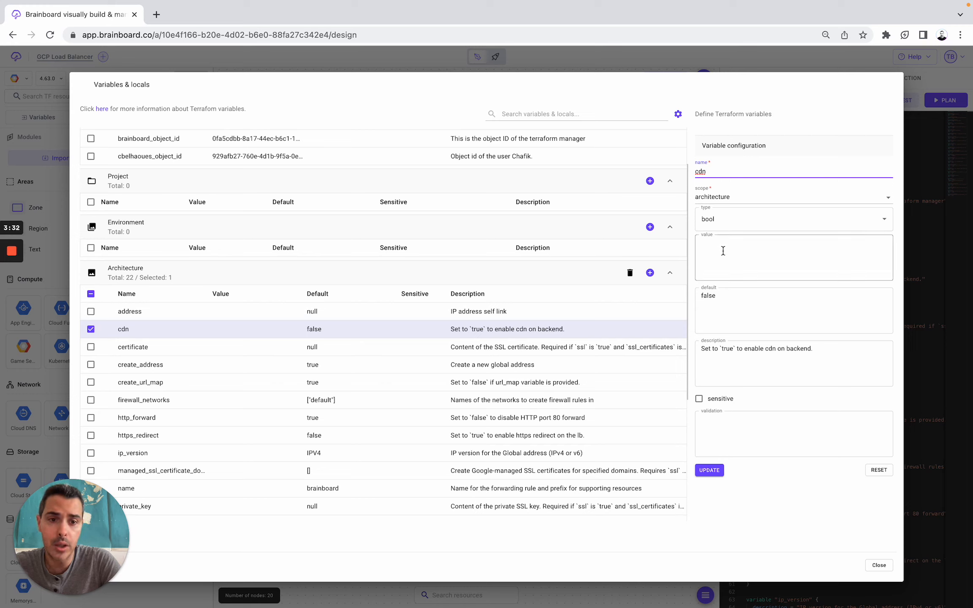
click(732, 300)
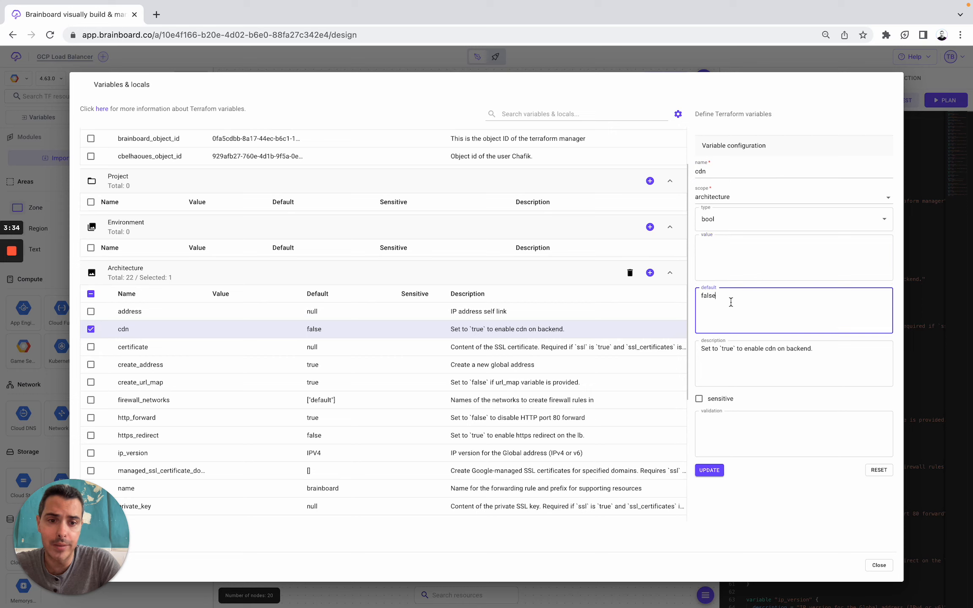
click(739, 353)
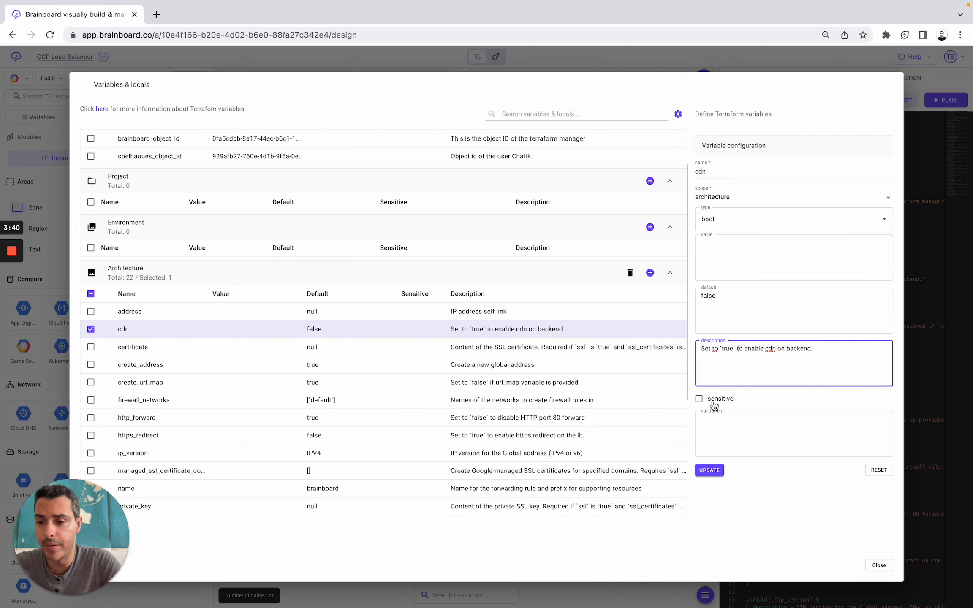
Close Variables & locals and display the terraform.tfvars file in the Terraform code view.
click(951, 236)
click(789, 102)
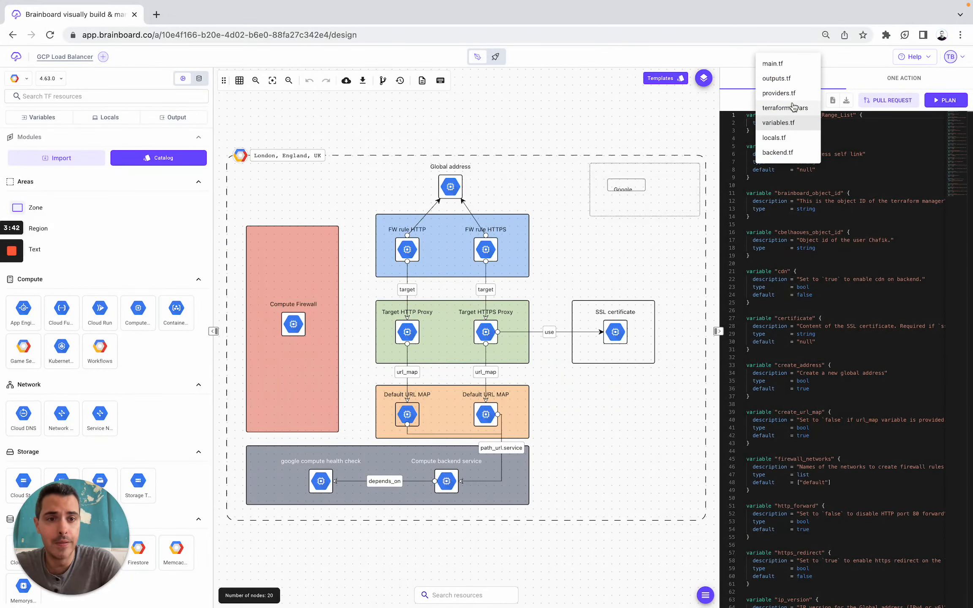
click(785, 108)
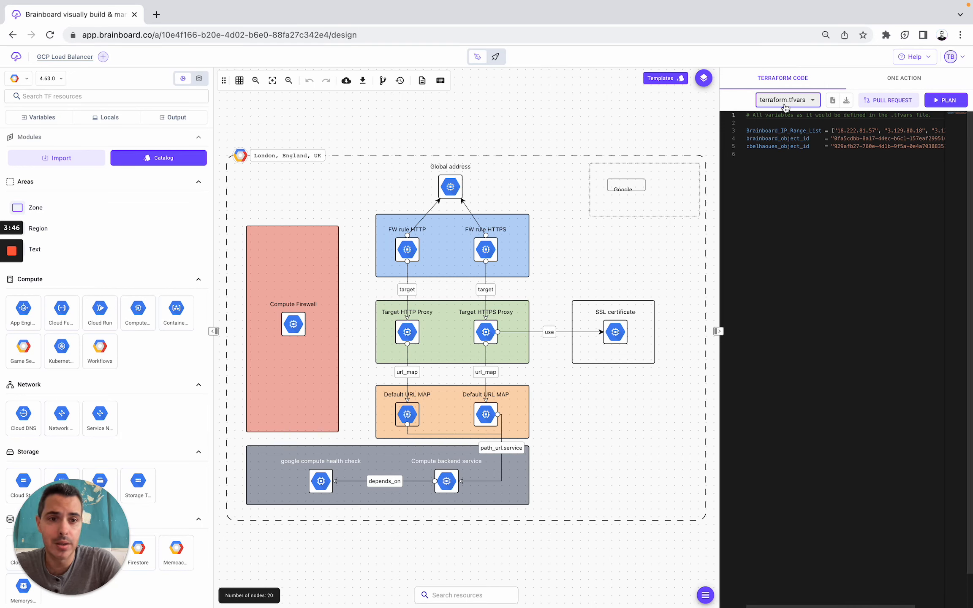
Display the backend.tf file, and open the organization's Data Management settings to view the editable Terraform remote backend options.
click(785, 106)
click(783, 151)
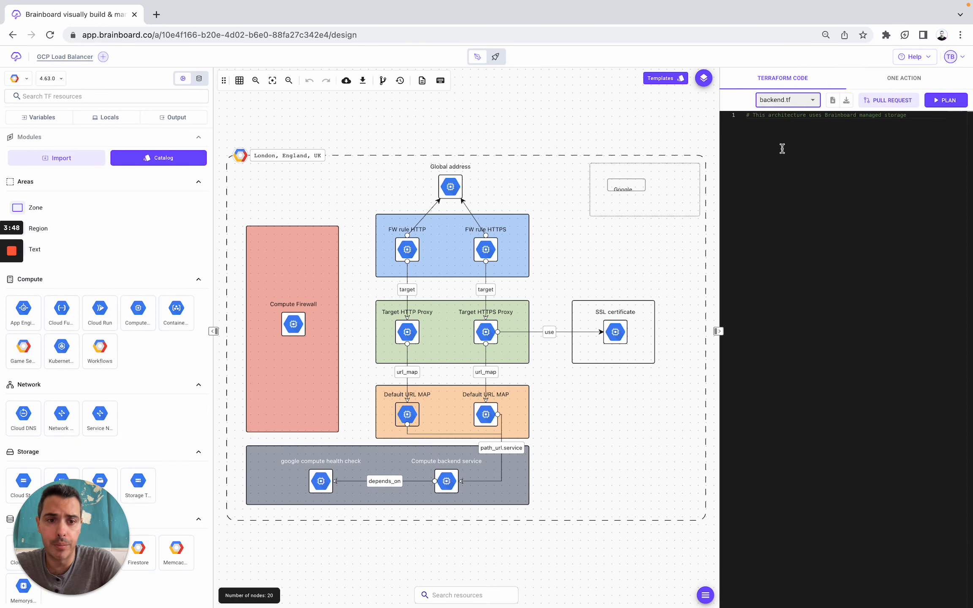
click(951, 57)
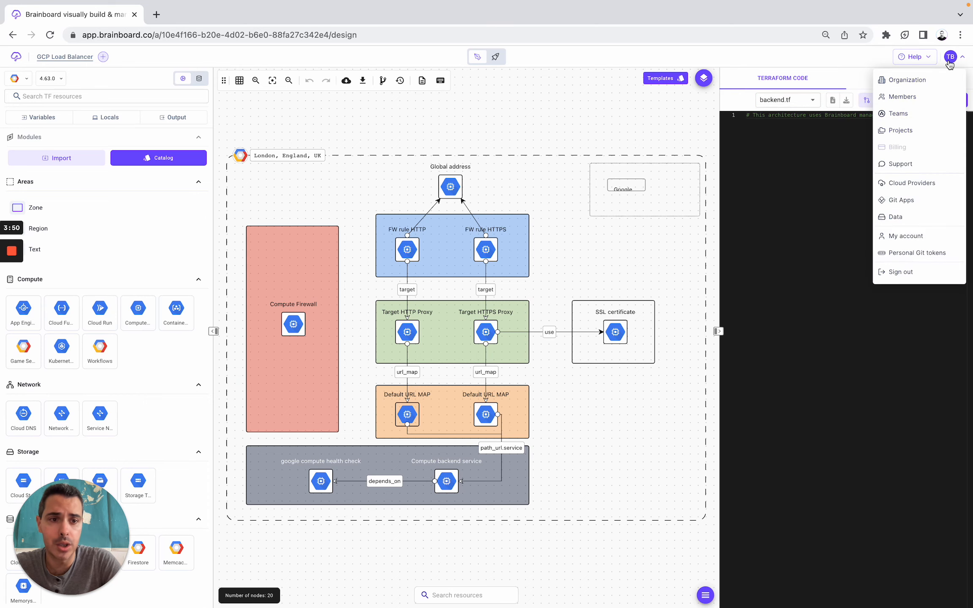
click(902, 218)
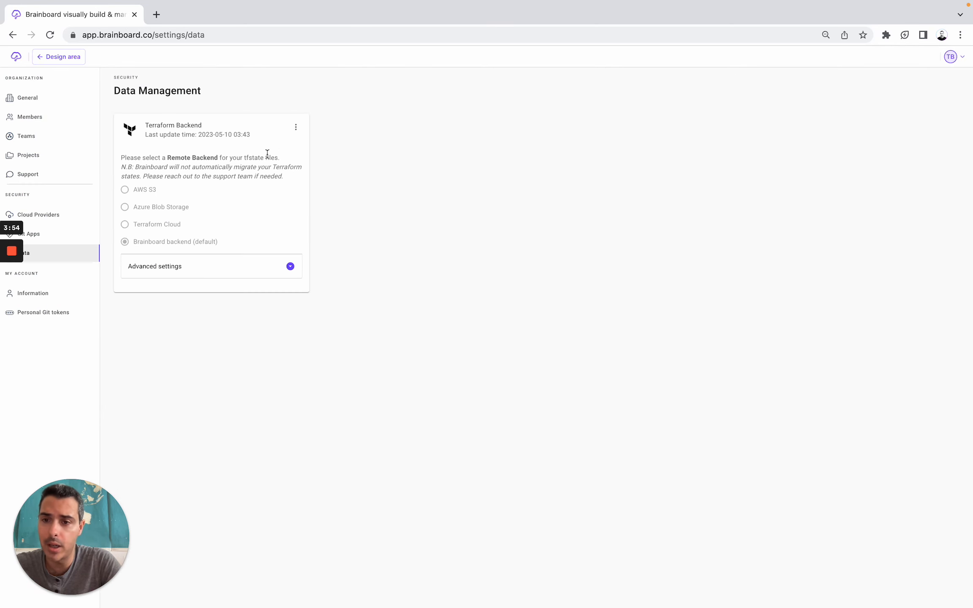
click(295, 127)
click(312, 129)
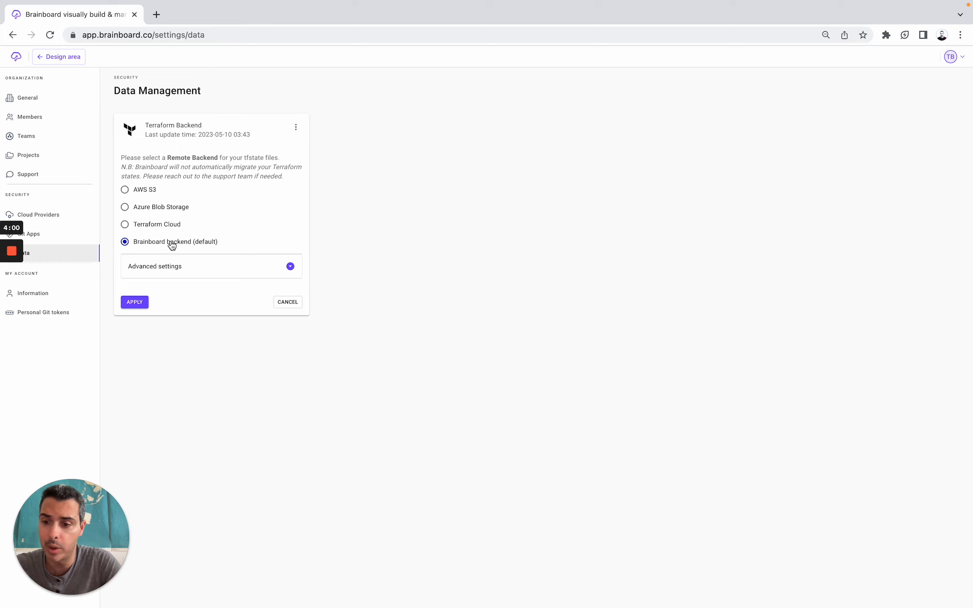
Open the GCP Load Balancer architecture's CI/CD settings and inspect its Terraform backend choices and Terraform version list.
click(62, 56)
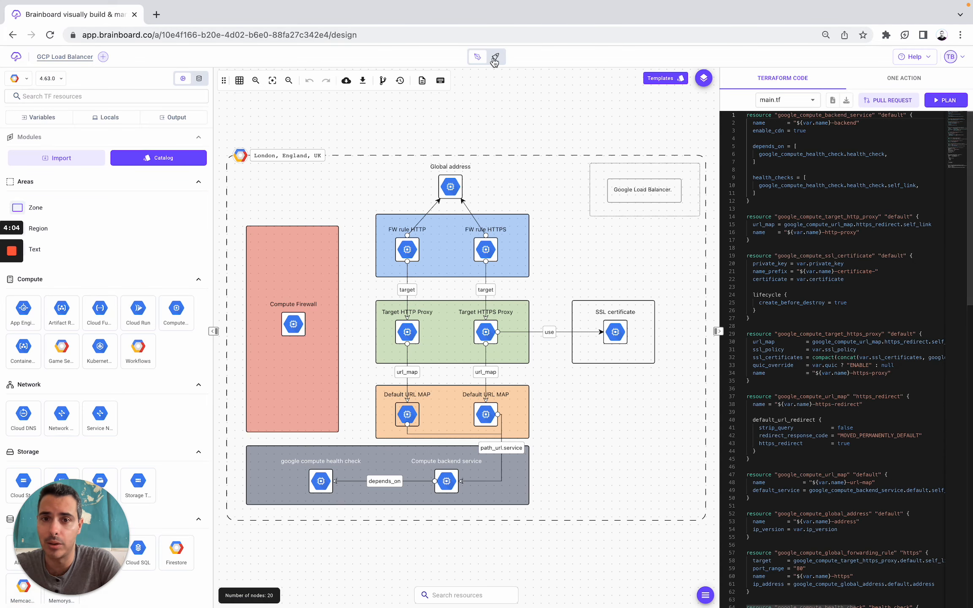
click(496, 58)
click(62, 181)
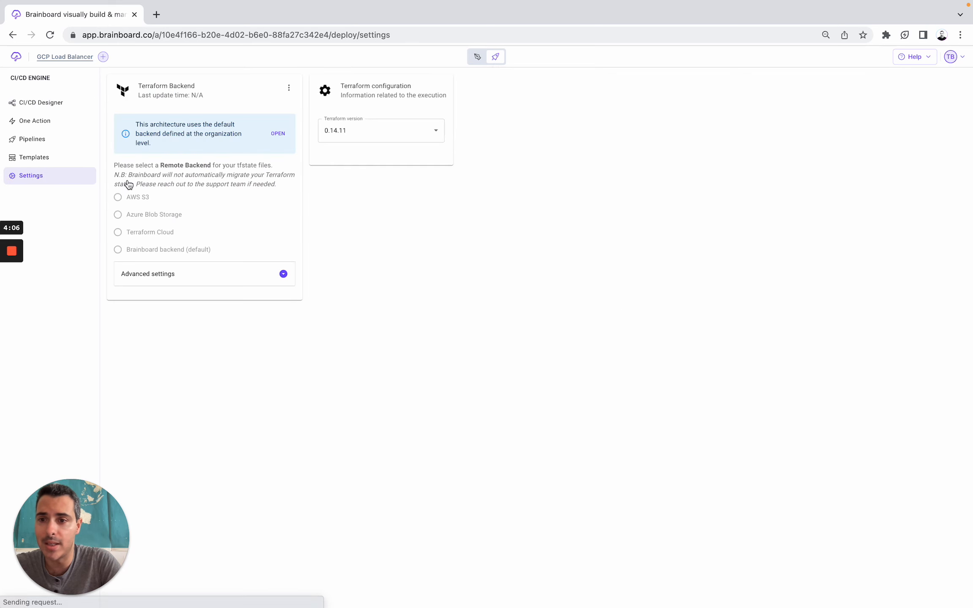
click(289, 88)
click(304, 88)
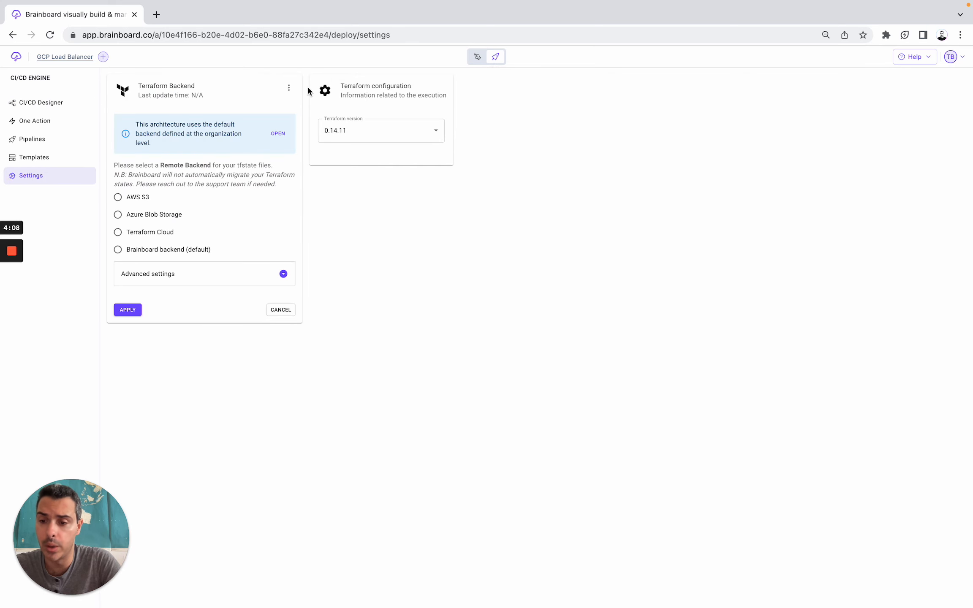
click(407, 131)
click(520, 245)
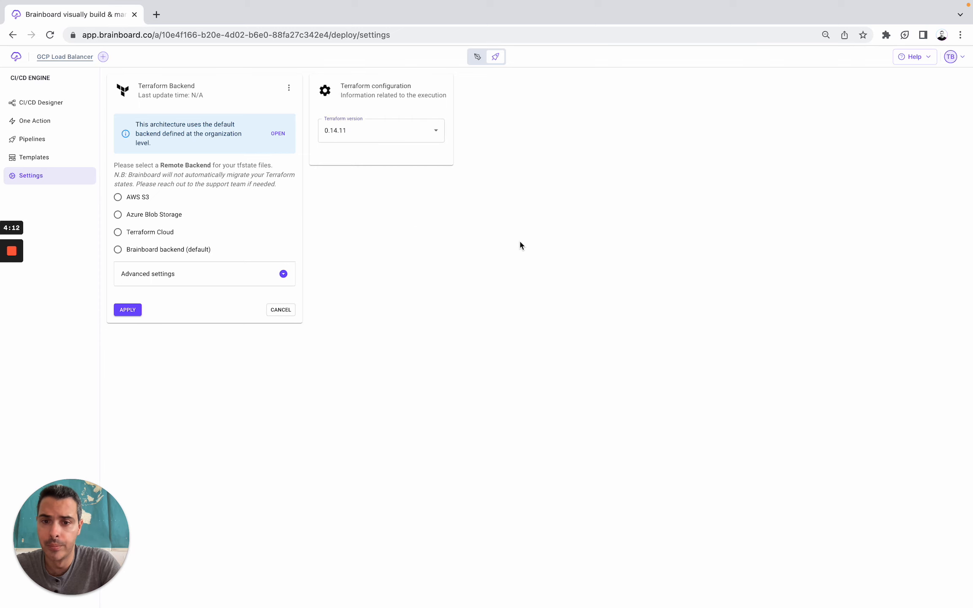
Return to the design and view the One Action deployment commands, ending back at the Terraform code.
click(477, 58)
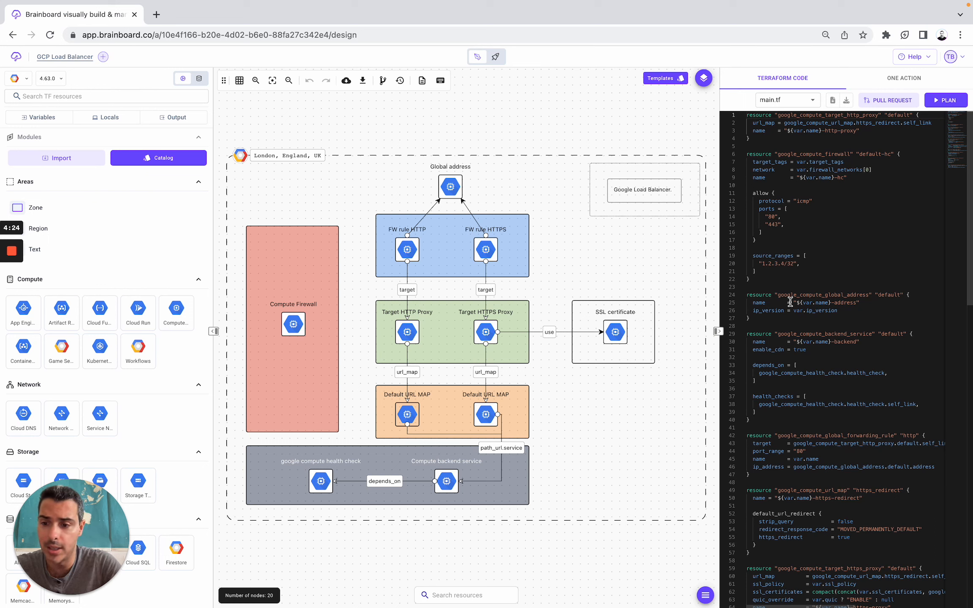
click(904, 79)
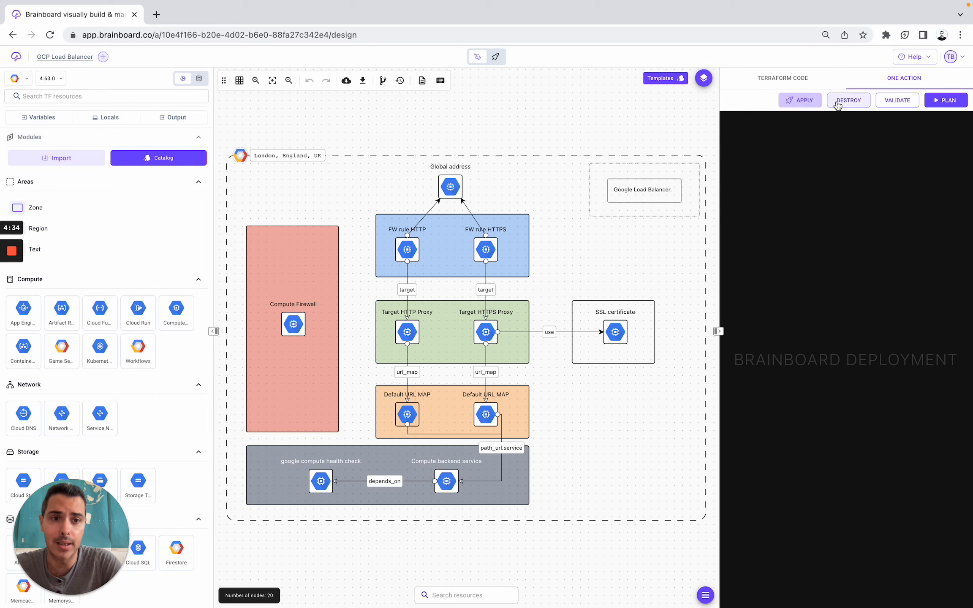
click(787, 84)
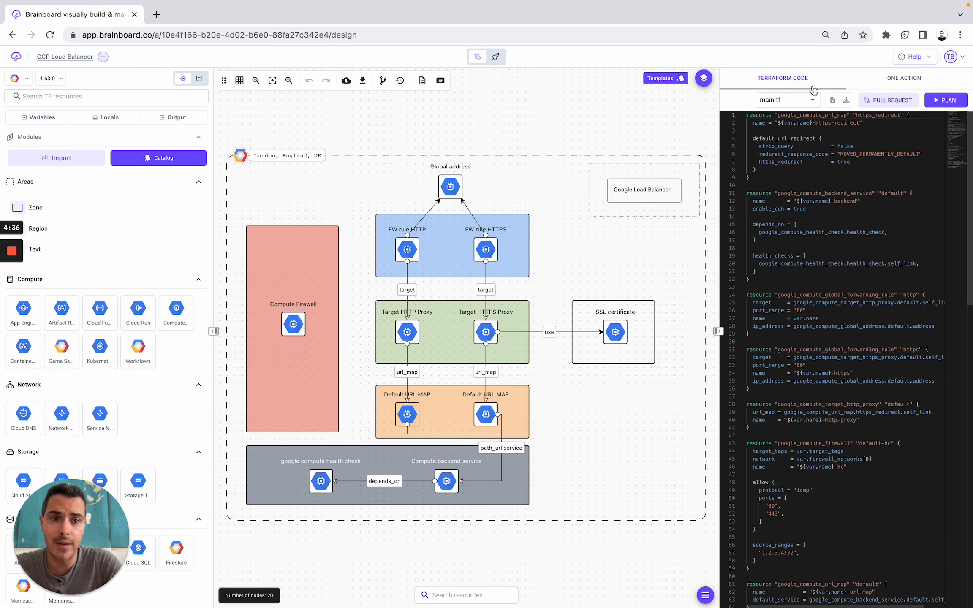
Open the pull request form and expand its Git configuration to view the available Git providers.
click(887, 106)
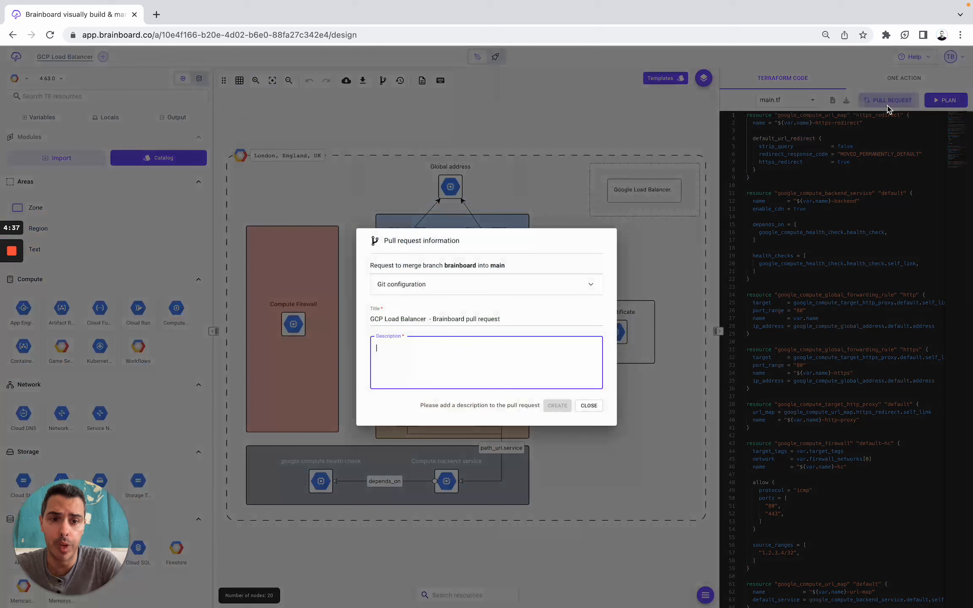
click(406, 289)
click(413, 262)
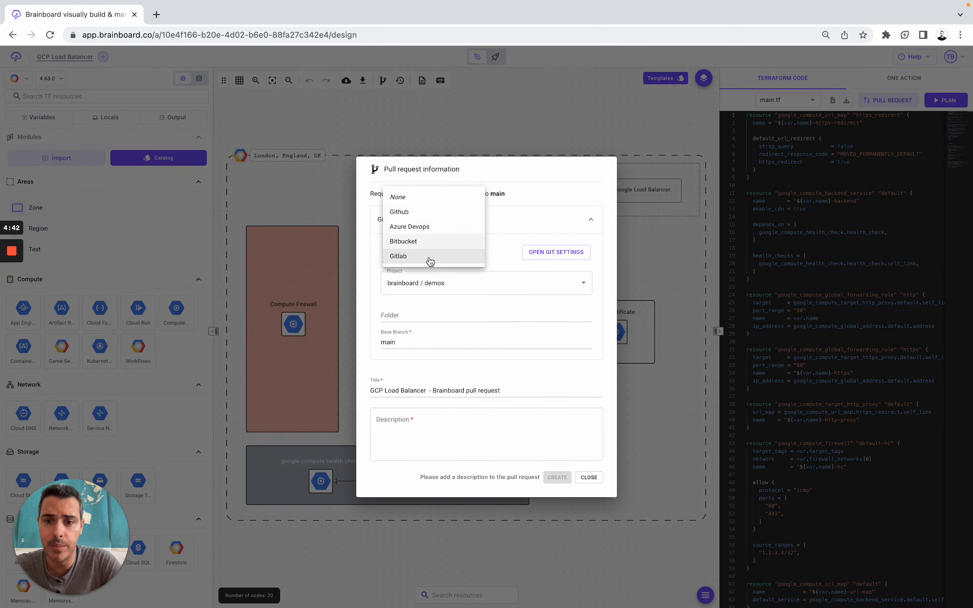
click(371, 256)
Open the Git settings from the pull request and expand the Azure Devops, Bitbucket and Gitlab personal token sections.
click(555, 253)
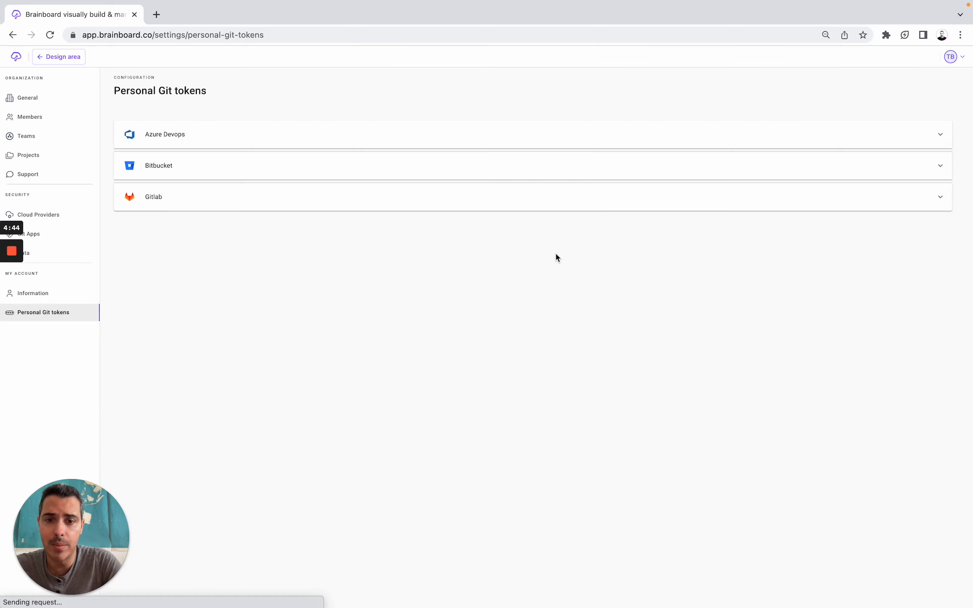
click(255, 135)
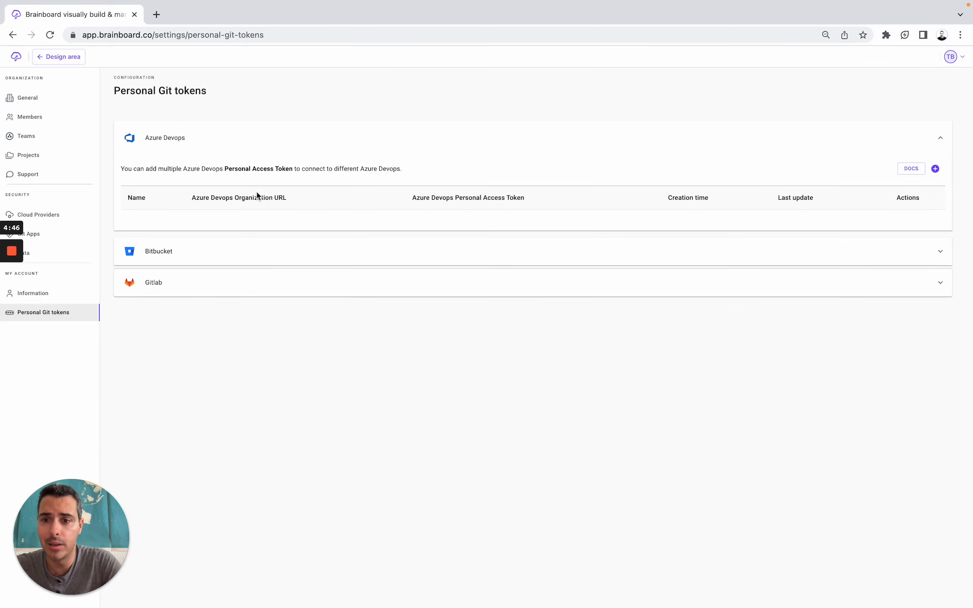
click(260, 255)
click(257, 282)
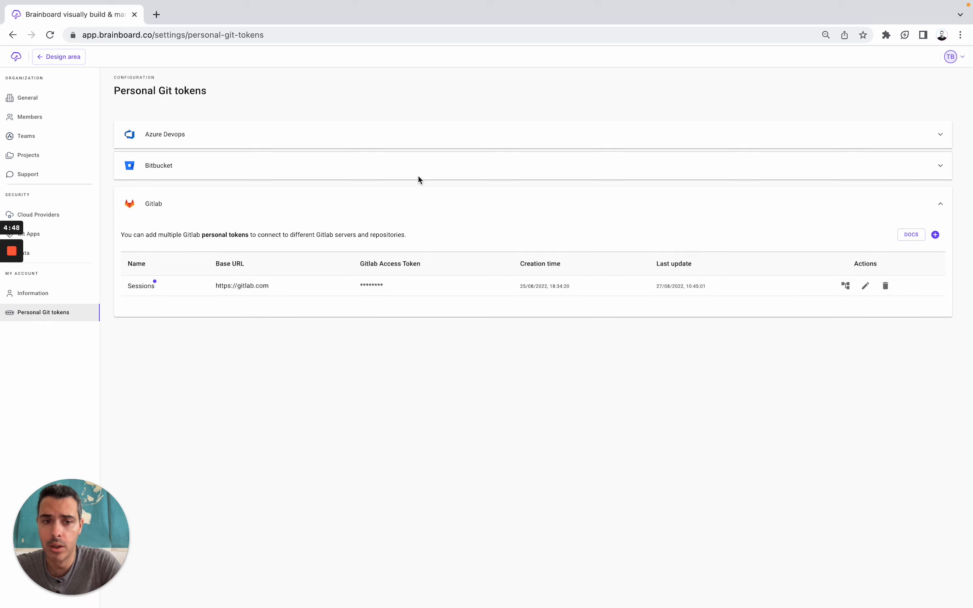
Open the Google Cloud Platform credentials in the cloud provider settings, view the new credential form and dismiss it.
click(78, 218)
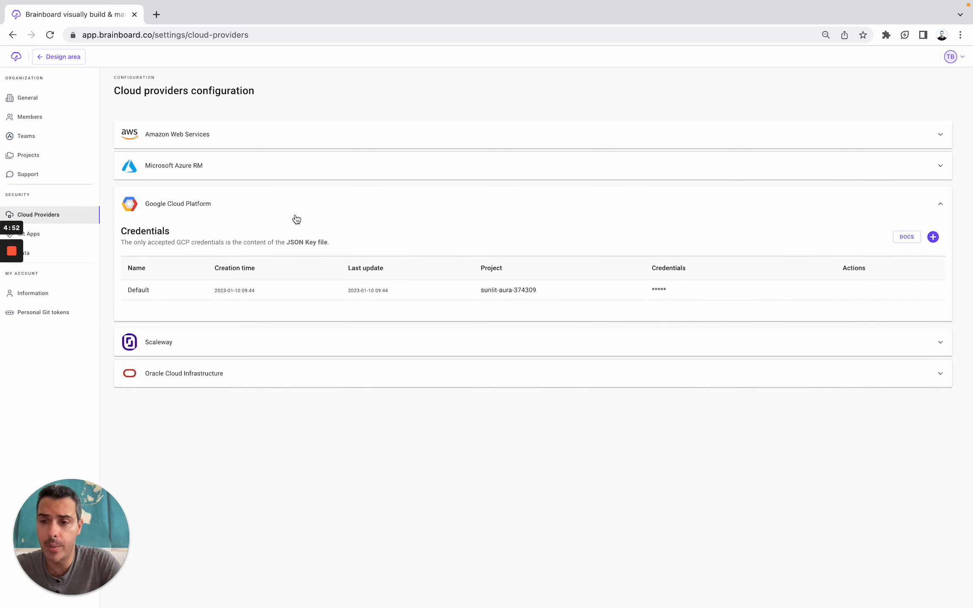
click(933, 238)
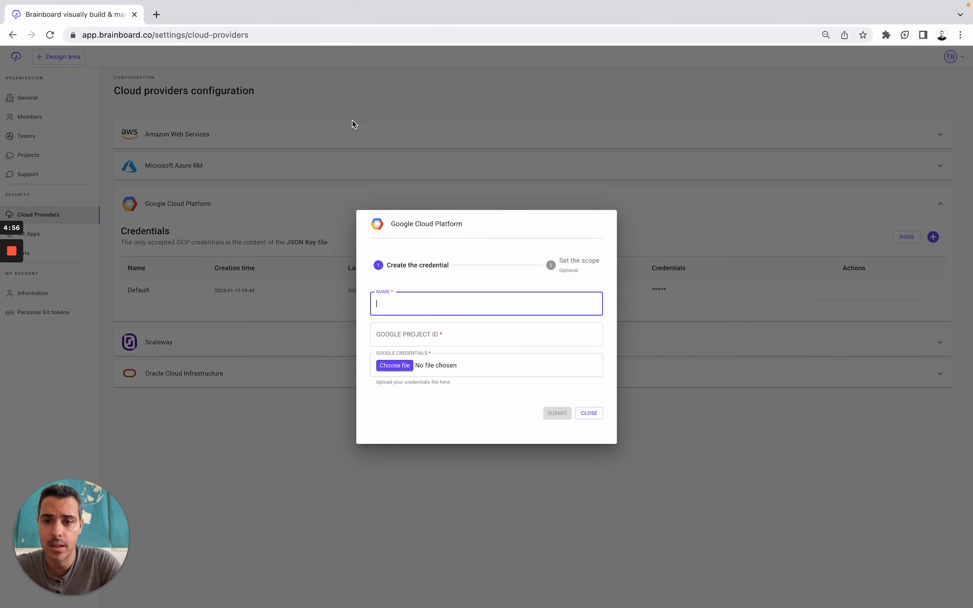
click(354, 102)
Open members management, view the new member invitation form with its organization role options, and dismiss it.
click(78, 120)
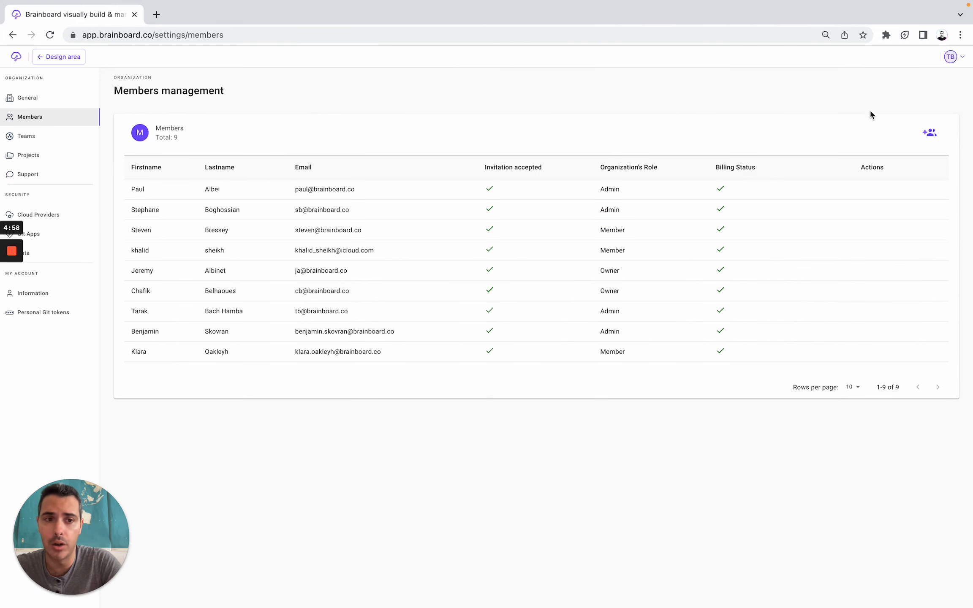
click(932, 133)
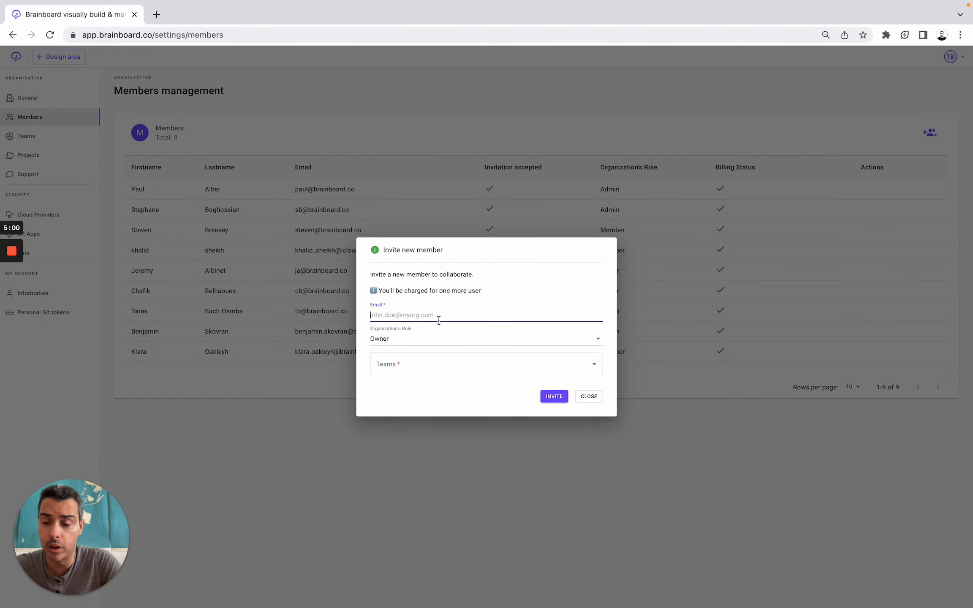
click(405, 338)
click(231, 470)
Open teams management, view the form for creating a new team, and dismiss it.
click(68, 137)
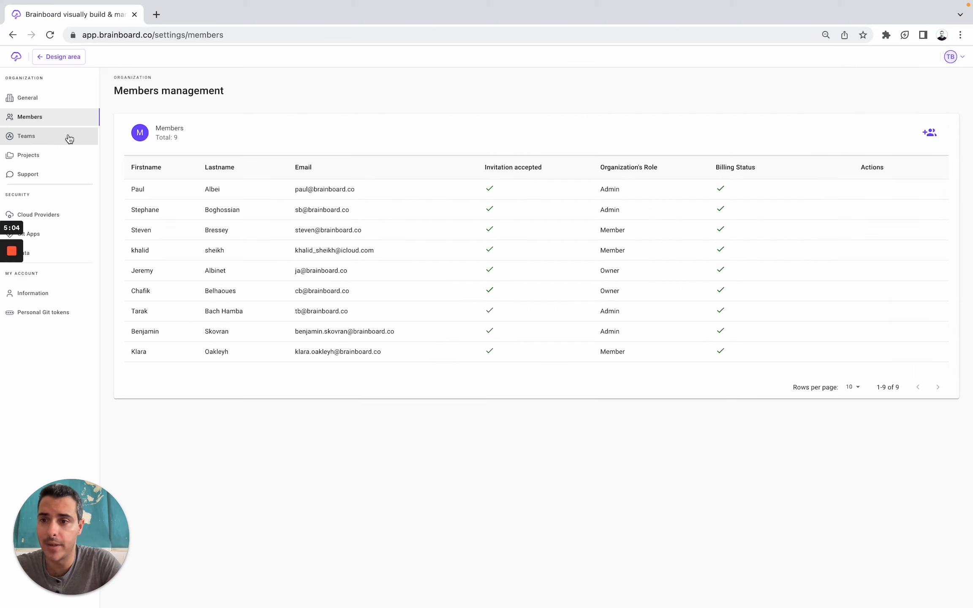
click(52, 140)
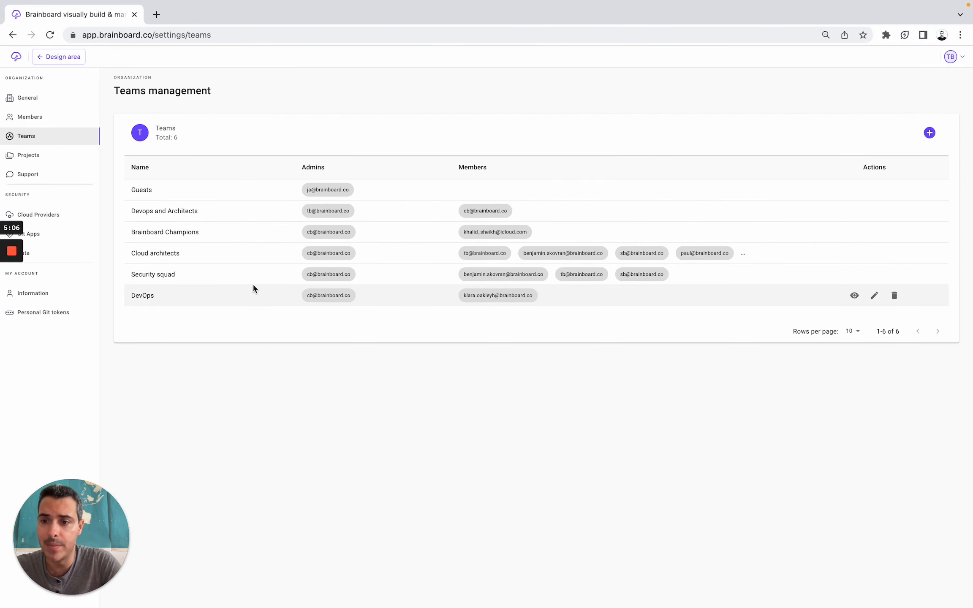
click(930, 133)
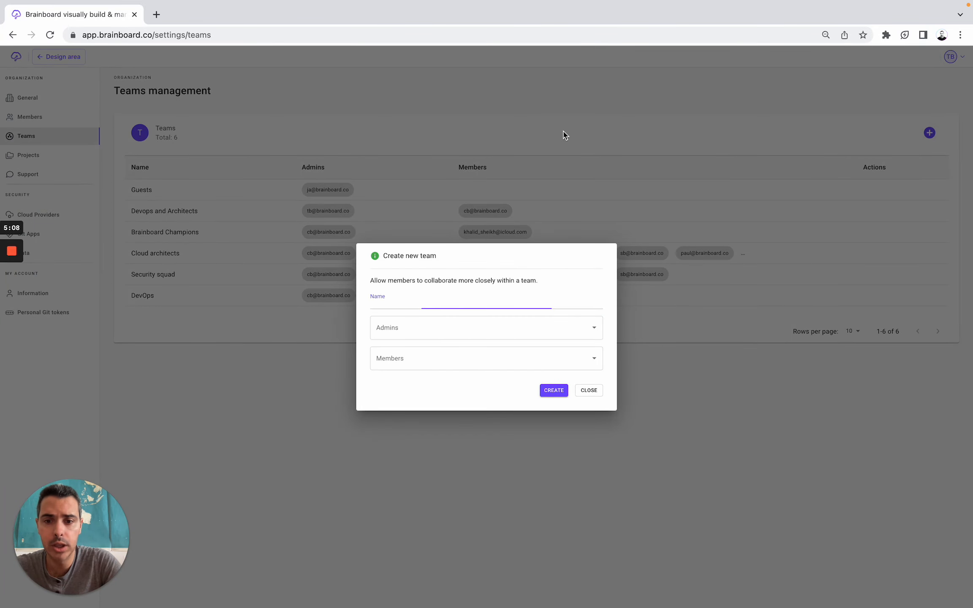
click(565, 130)
Open projects management, view the form for creating a new project, and dismiss it.
click(67, 155)
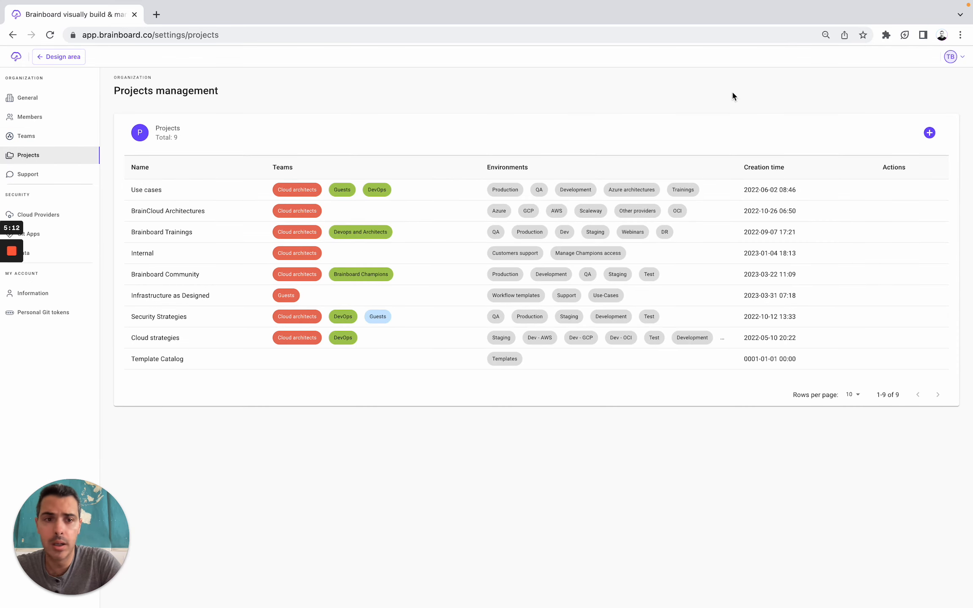
click(930, 132)
click(294, 146)
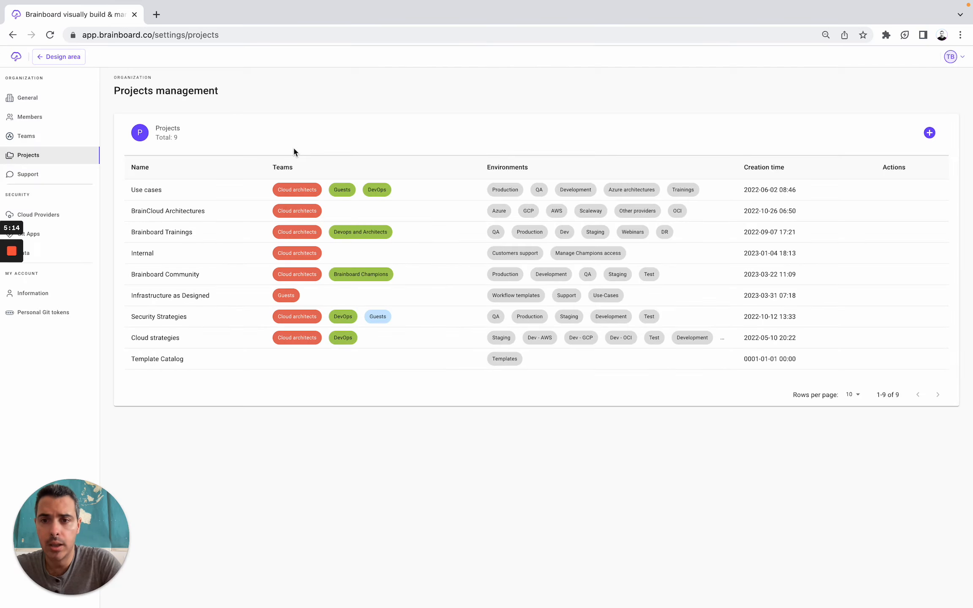
Return to the design area and browse the Brainboard Trainings project with its Dev environment in the architectures list.
click(68, 61)
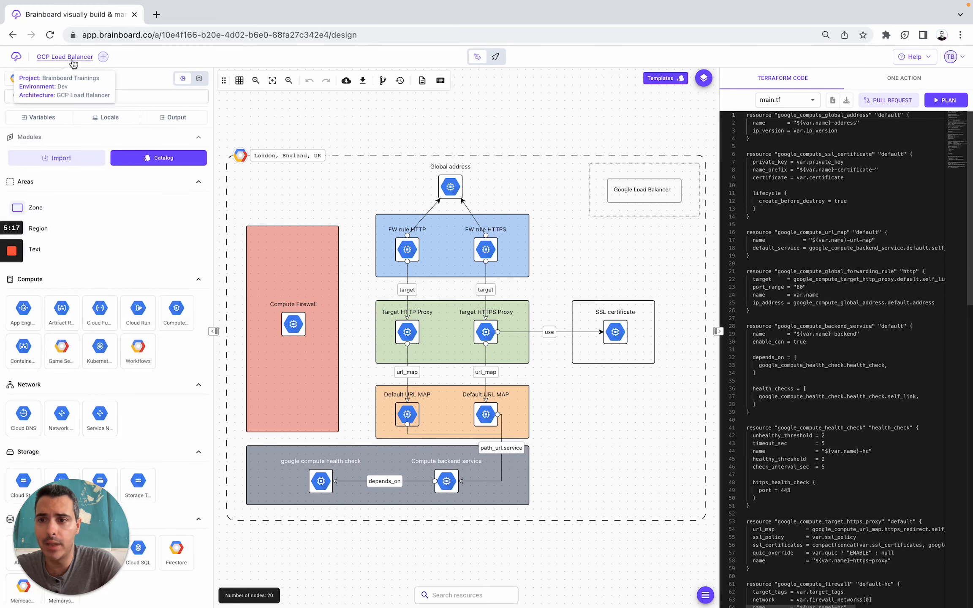
click(64, 56)
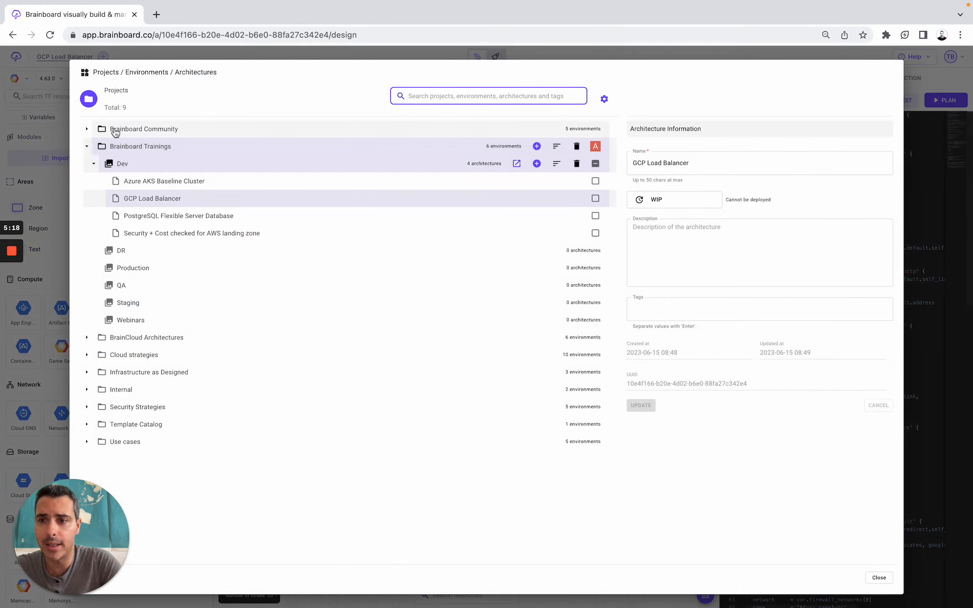
click(87, 146)
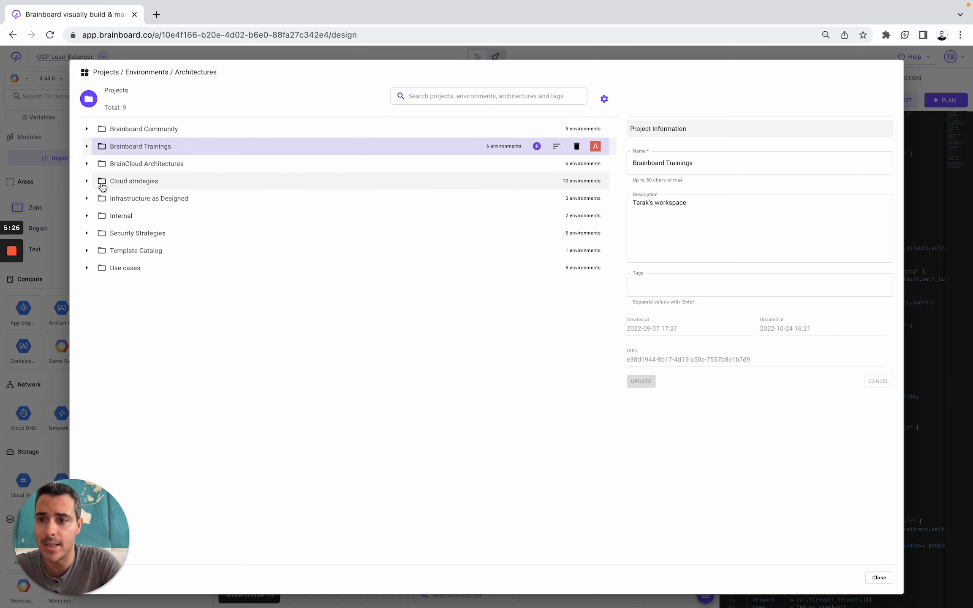
click(88, 147)
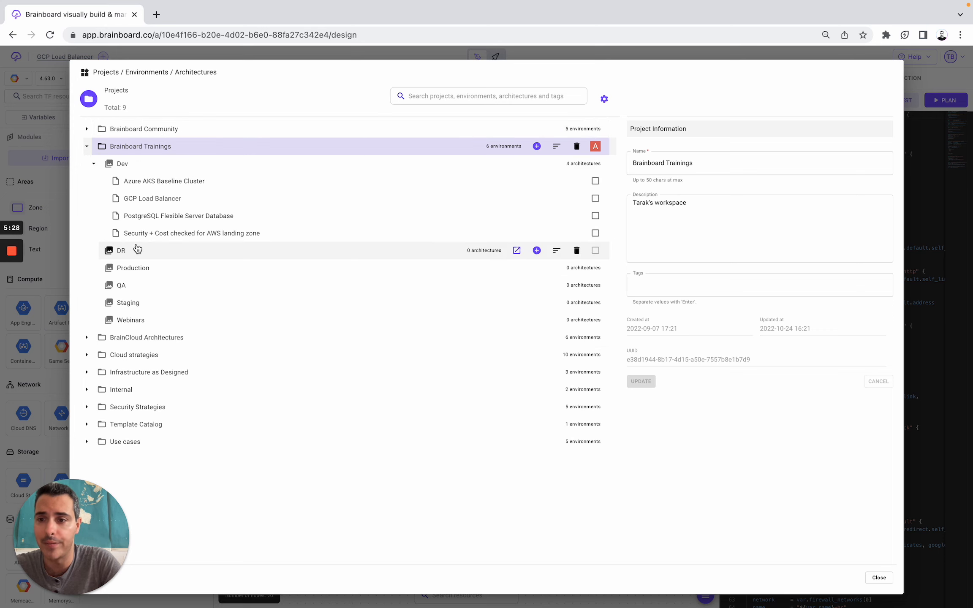
click(106, 164)
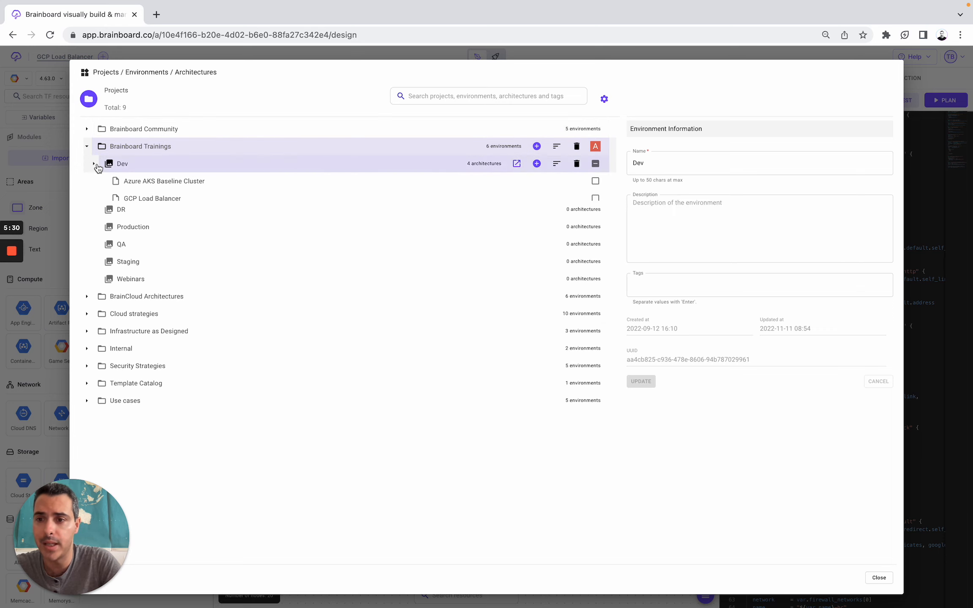
click(93, 163)
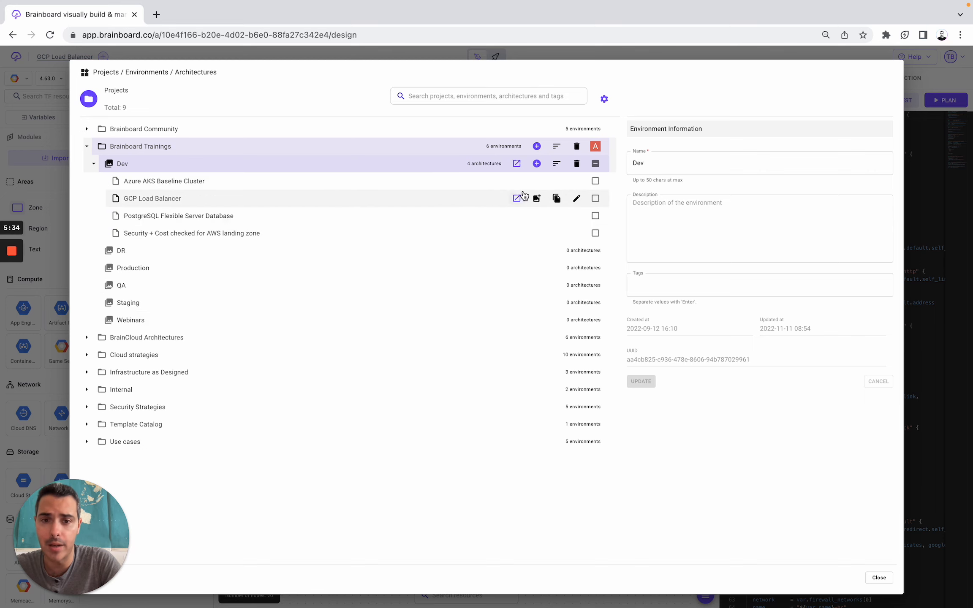
Open the GCP Load Balancer architecture's information for editing, inspect its status options, description and tags, and close the projects window.
click(578, 198)
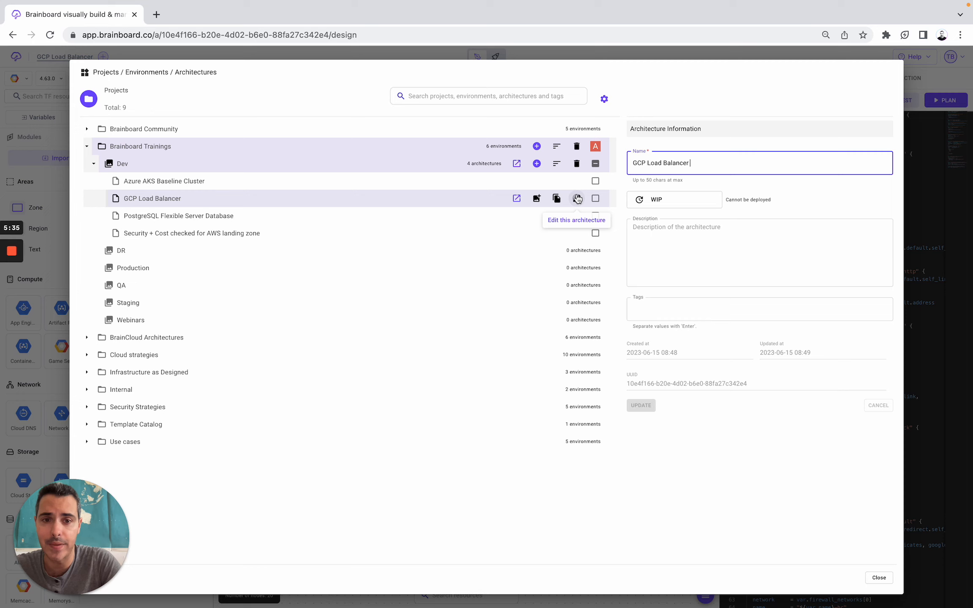
click(677, 202)
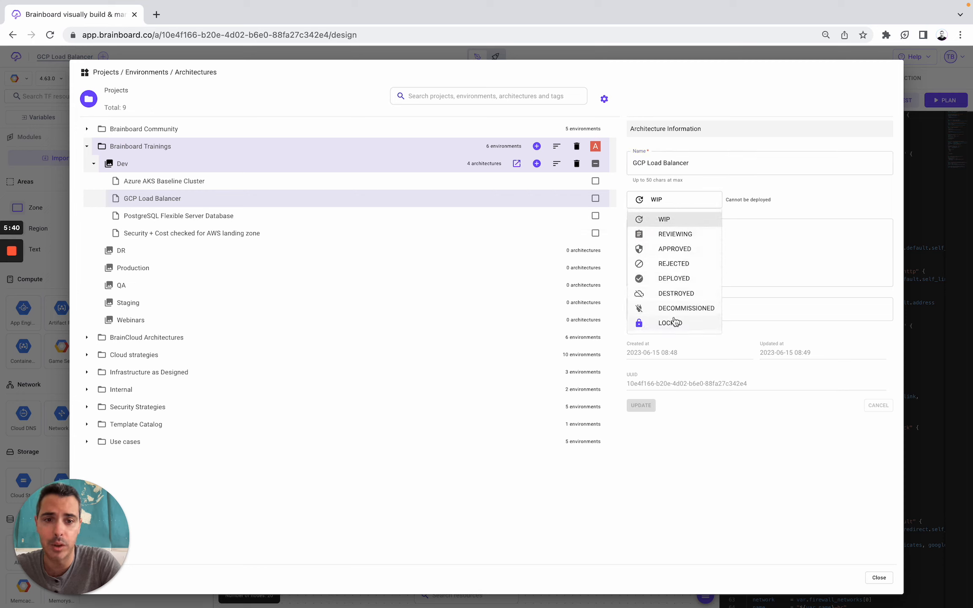
click(749, 253)
click(749, 254)
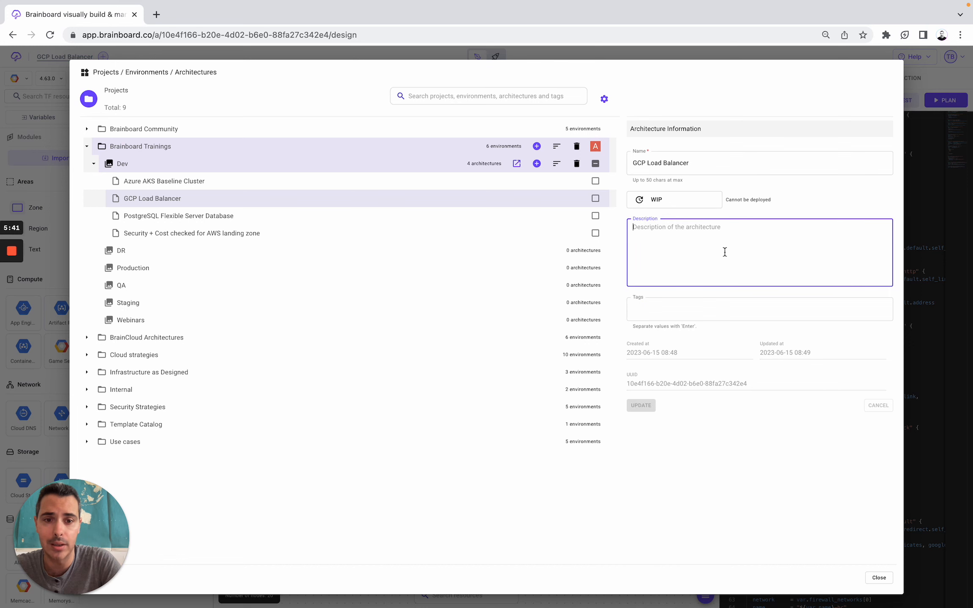
click(676, 307)
click(907, 237)
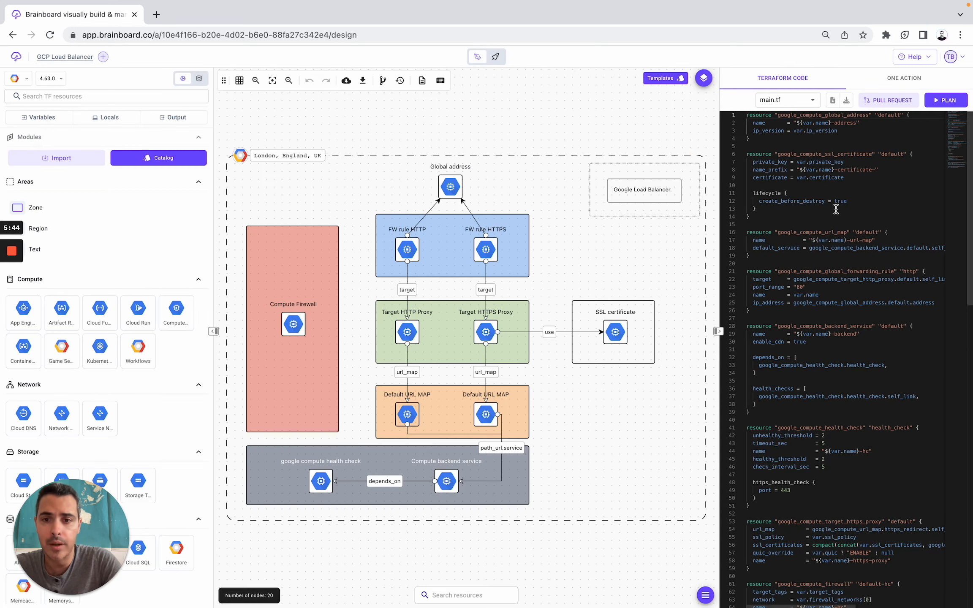
Create a new CI/CD workflow named Health check monitoring for the GCP Load Balancer architecture.
click(496, 58)
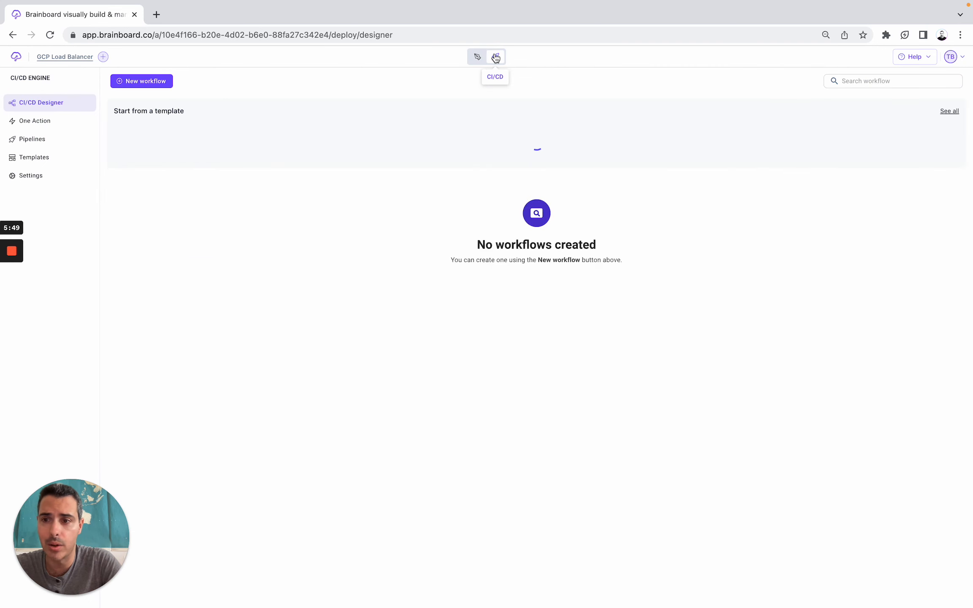
click(160, 86)
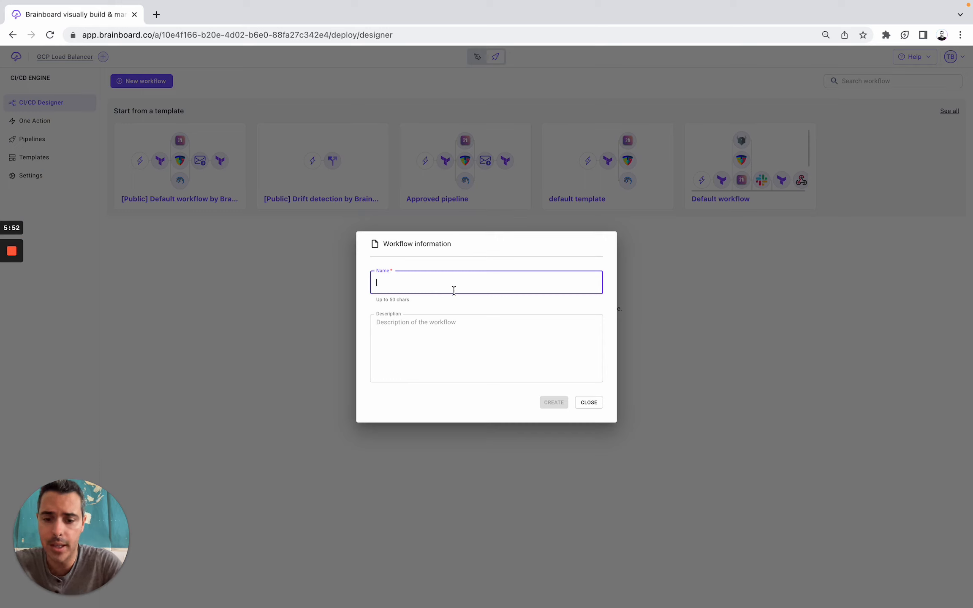
text(Health check monitoring)
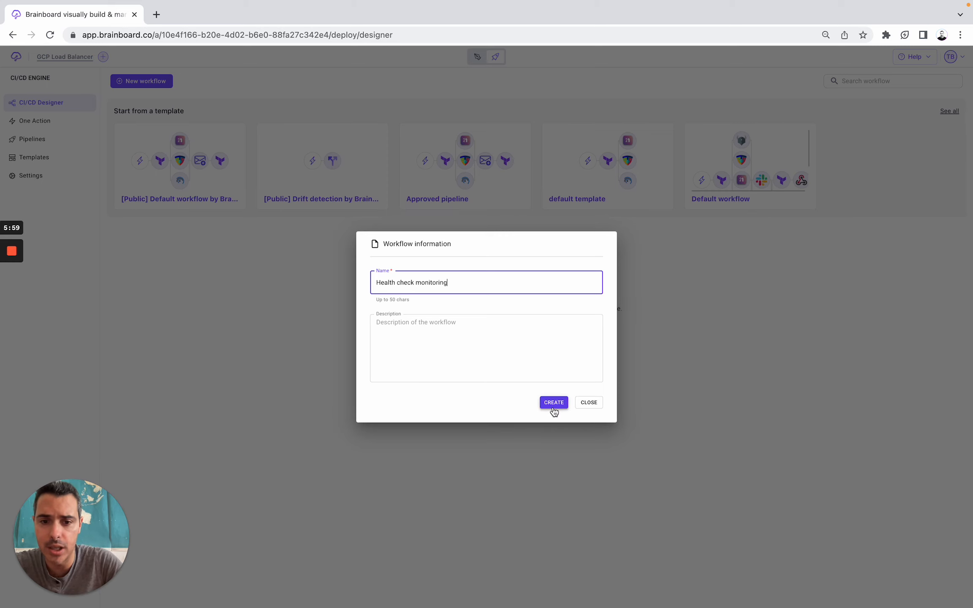
click(554, 406)
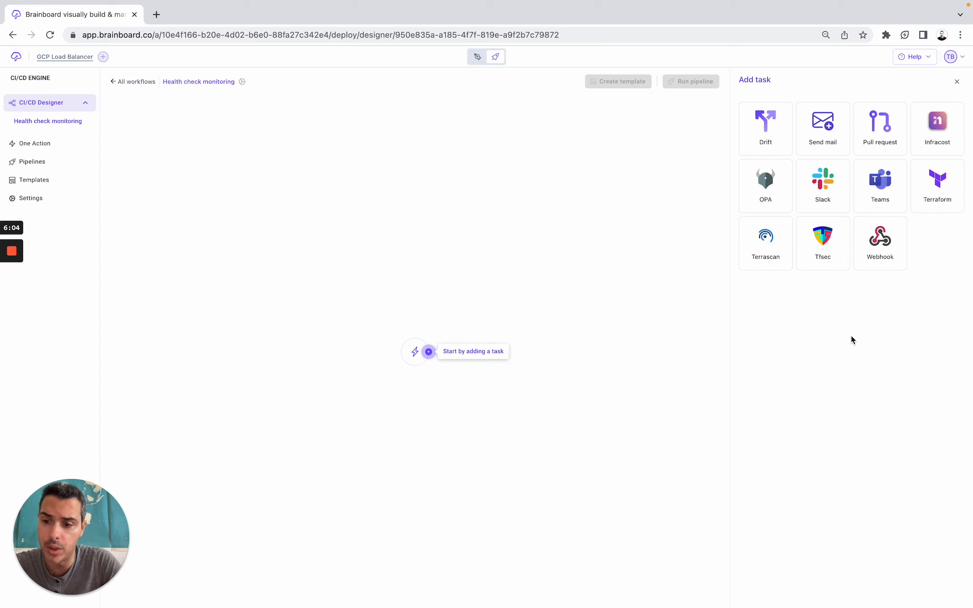
Add a Terraform task named Code validation to the workflow, keeping the plan command and latest version, and save it.
click(926, 195)
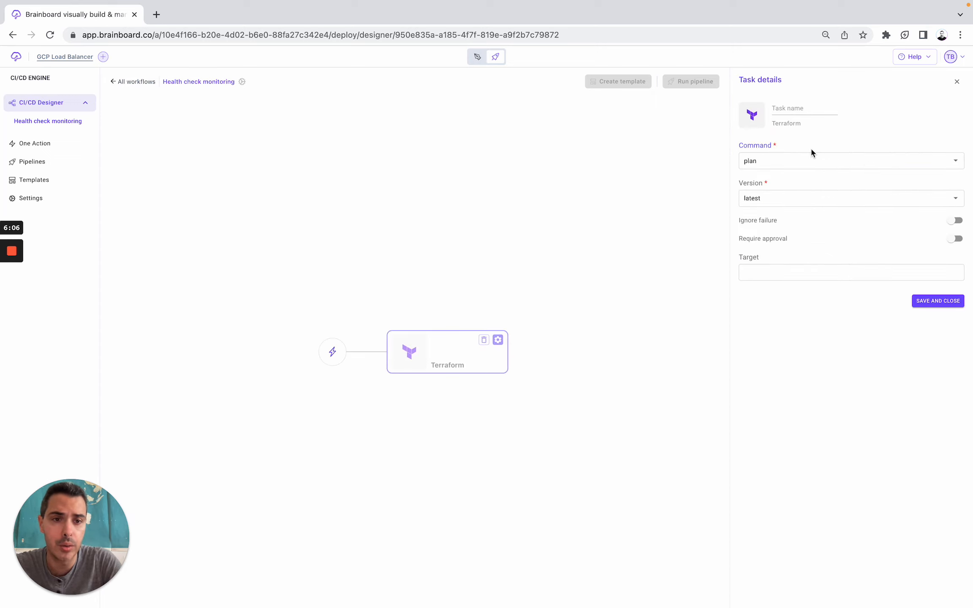
text(Code va)
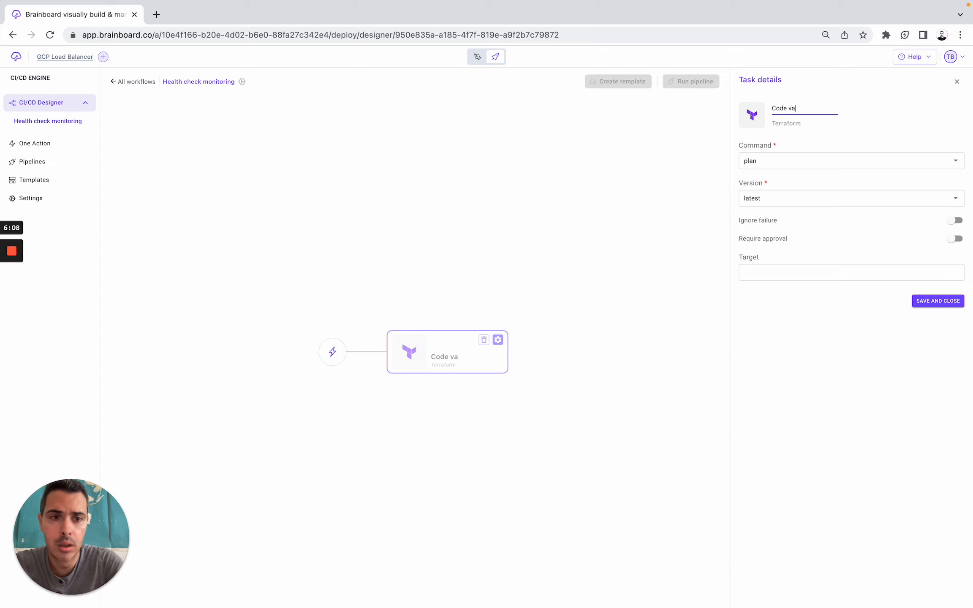
text(lidation)
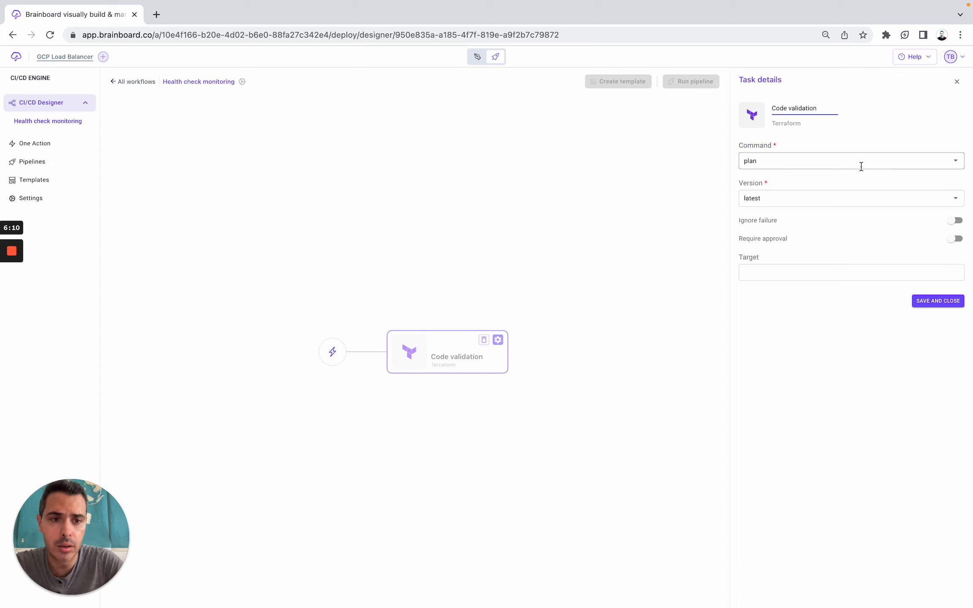
click(936, 305)
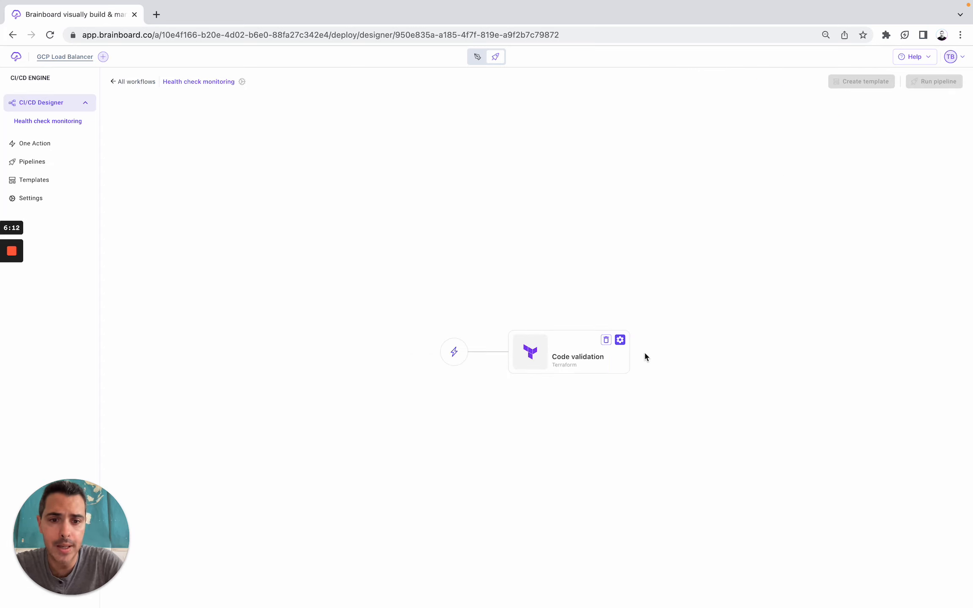